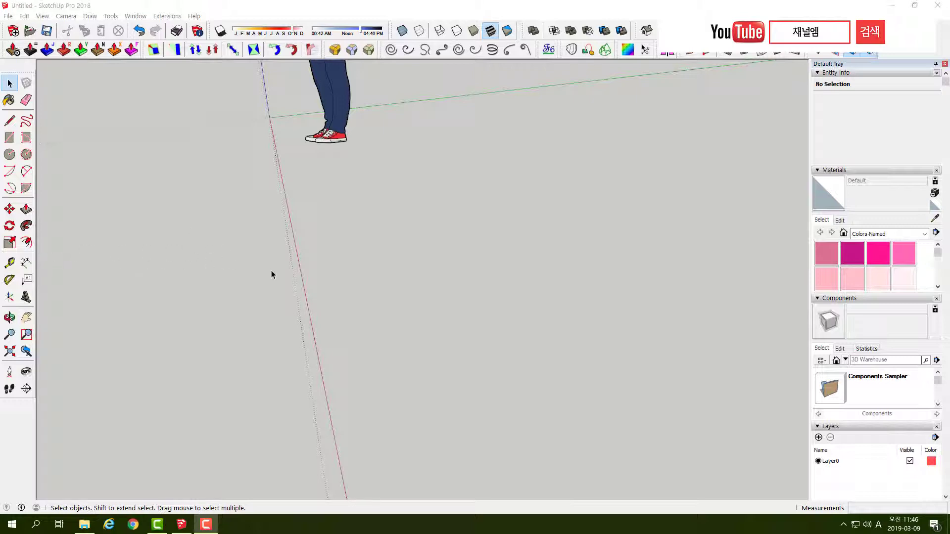
# Step: Draw a 200 x 200 cm rectangle flat on the ground plane, starting beside the red axis
pyautogui.moveTo(271, 274); pyautogui.dragTo(324, 271, button='middle')
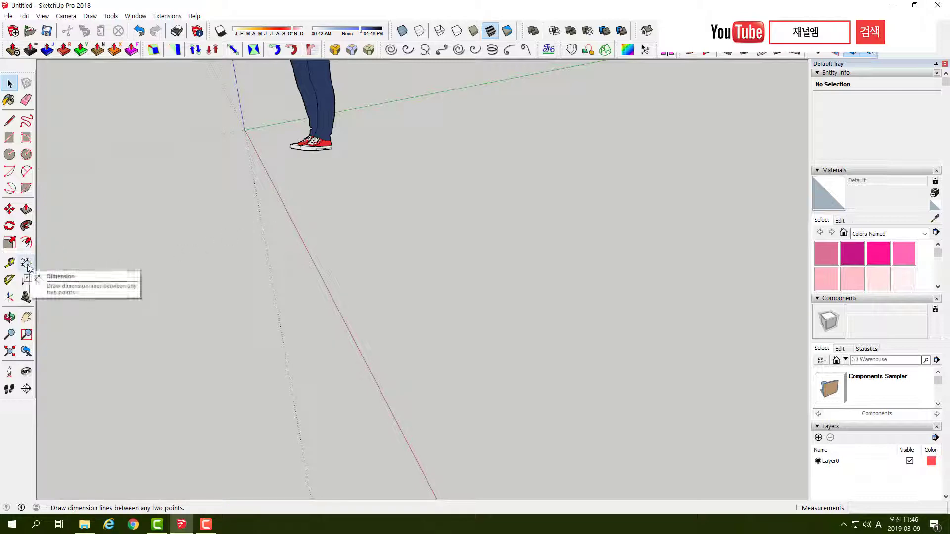
pyautogui.scroll(-1, 366, 292)
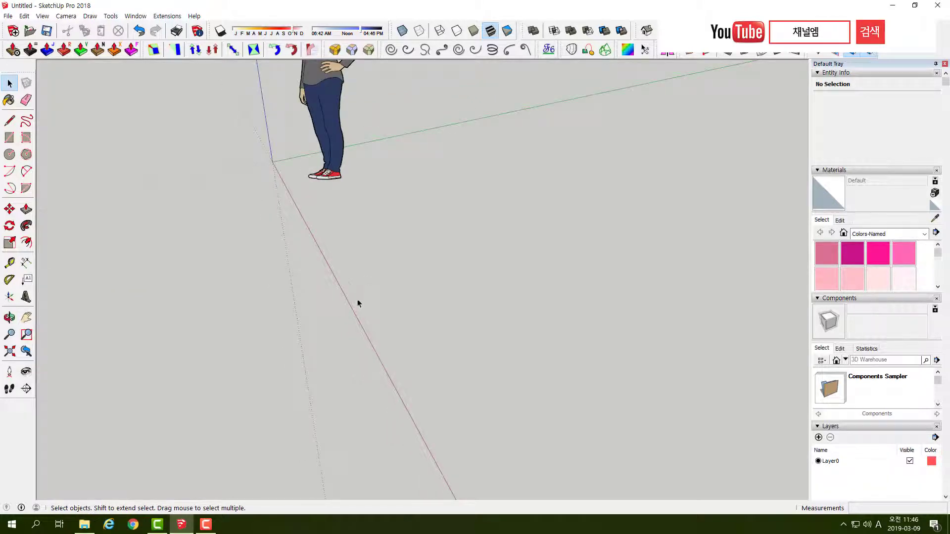
pyautogui.moveTo(358, 303); pyautogui.dragTo(429, 301, button='middle')
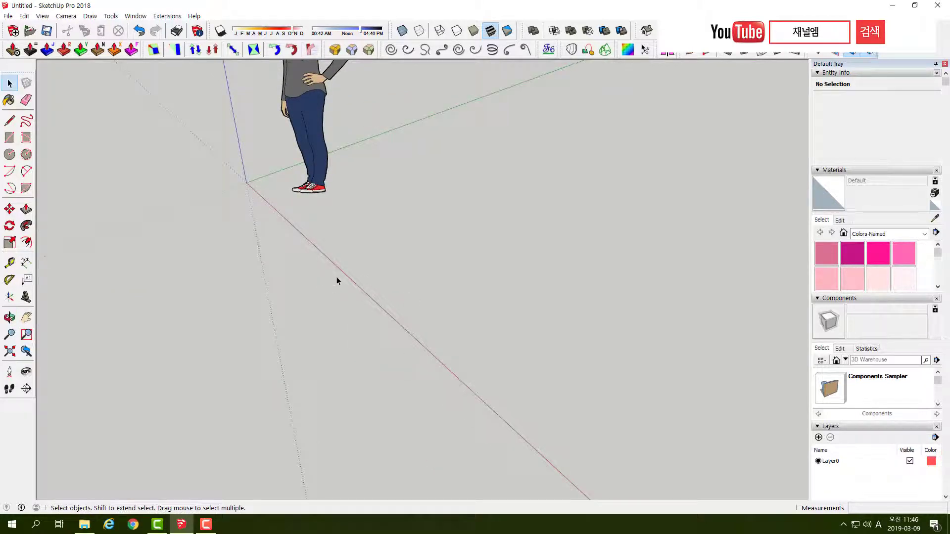
pyautogui.moveTo(336, 281); pyautogui.dragTo(230, 287, button='middle')
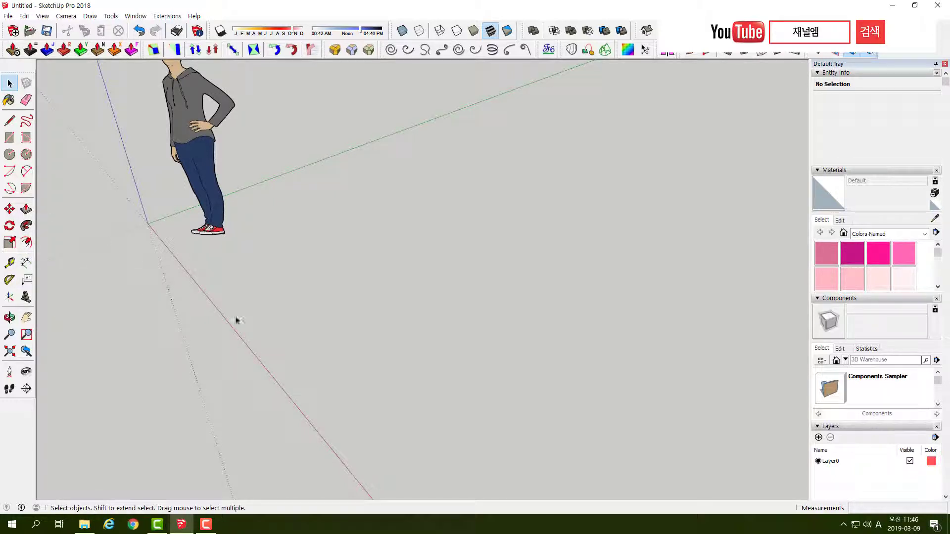
pyautogui.press('r')
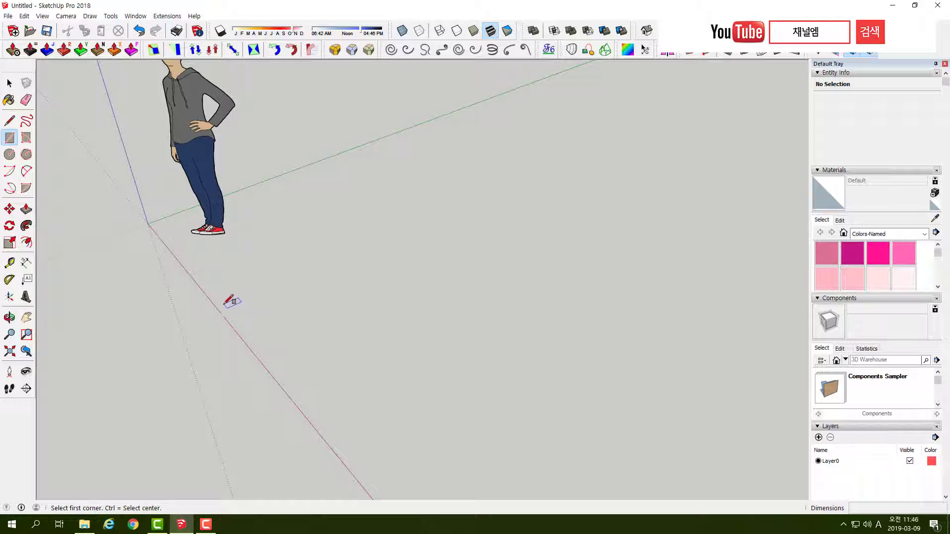
pyautogui.click(223, 311)
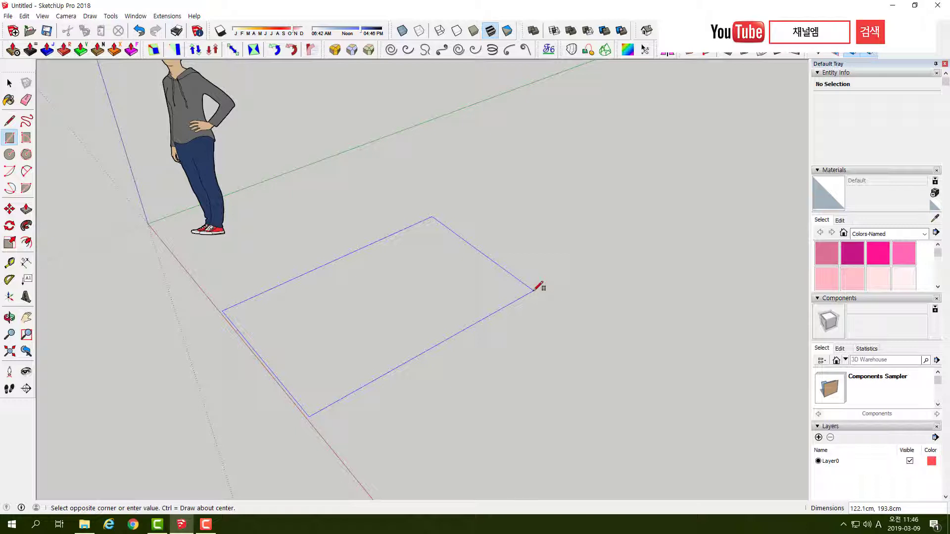
pyautogui.write('200,200')
pyautogui.press('Return')
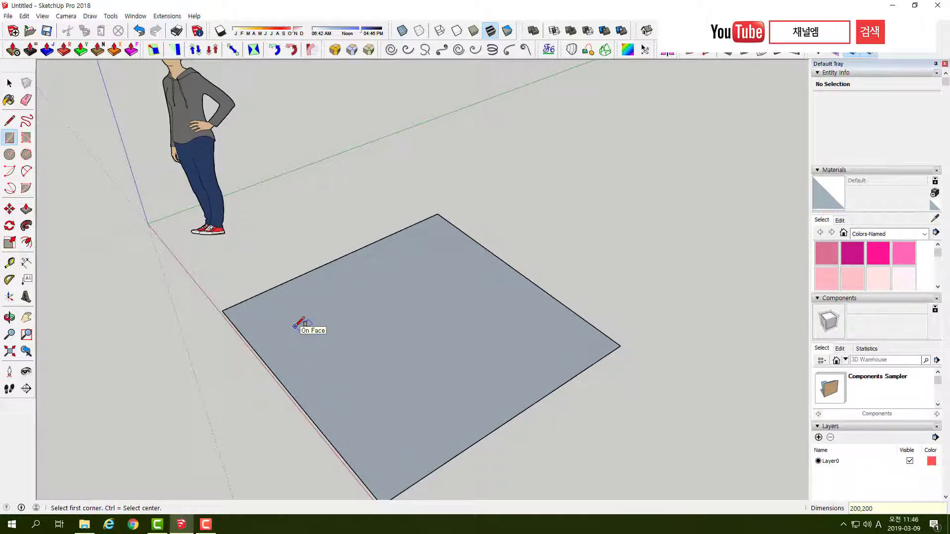
pyautogui.scroll(-2, 304, 324)
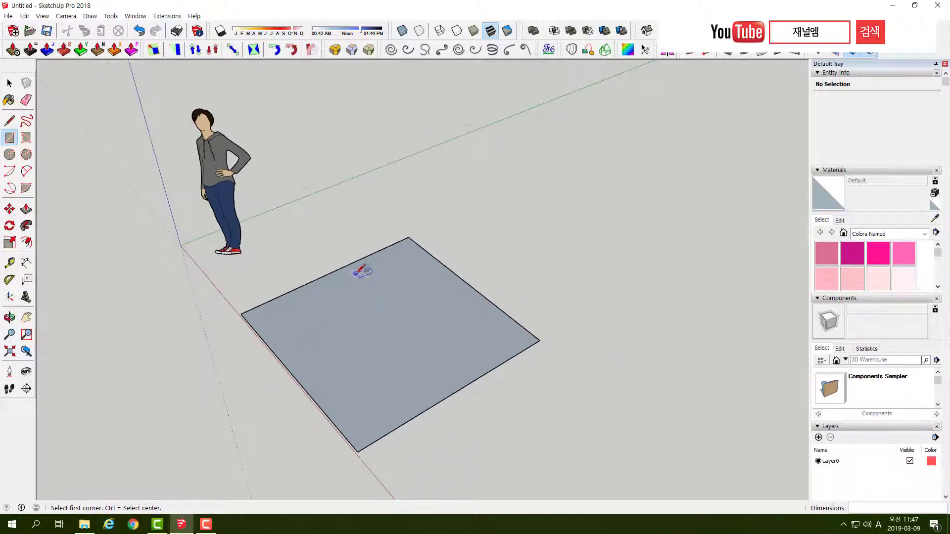
pyautogui.scroll(2, 360, 269)
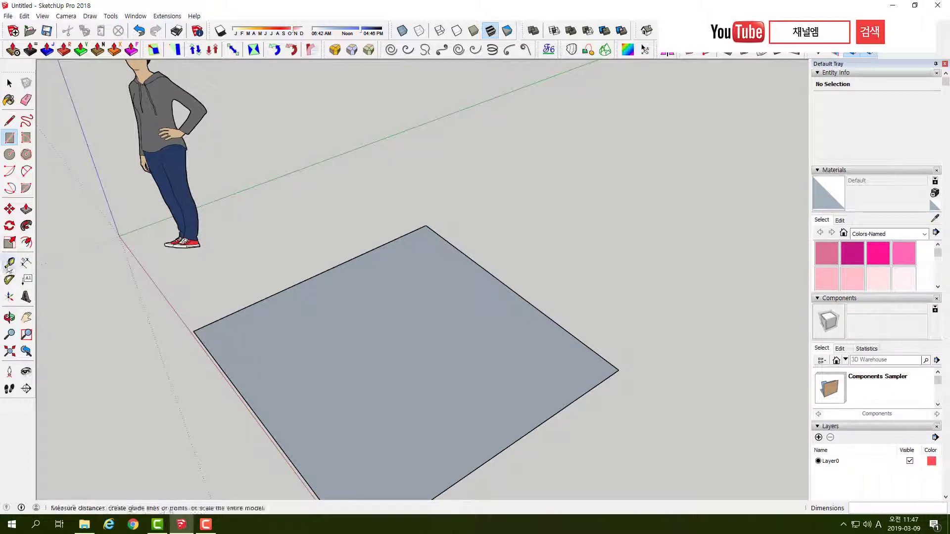
pyautogui.click(10, 265)
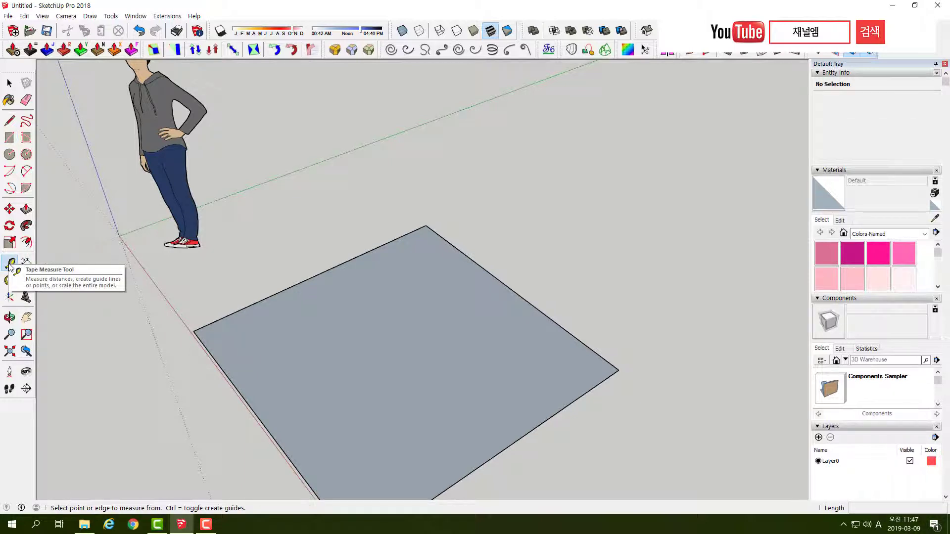
pyautogui.click(240, 389)
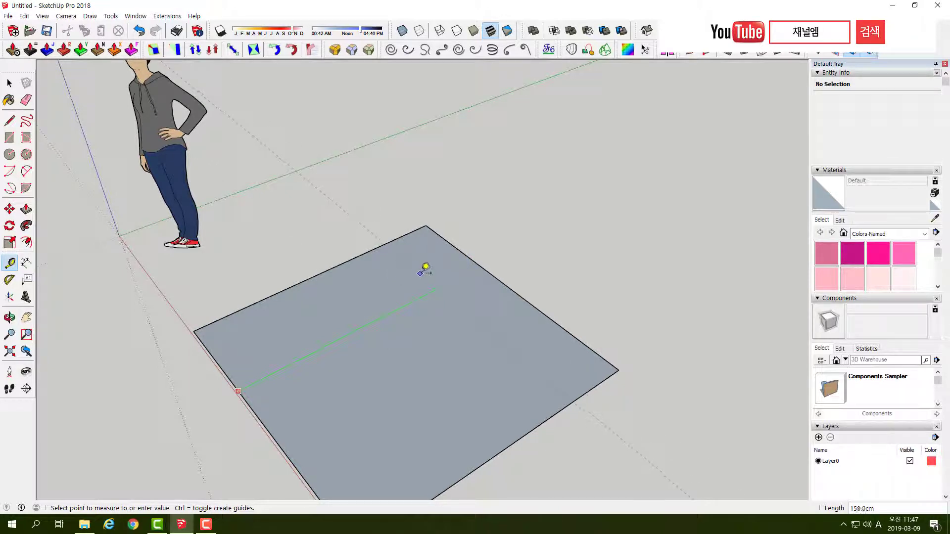
pyautogui.press('space')
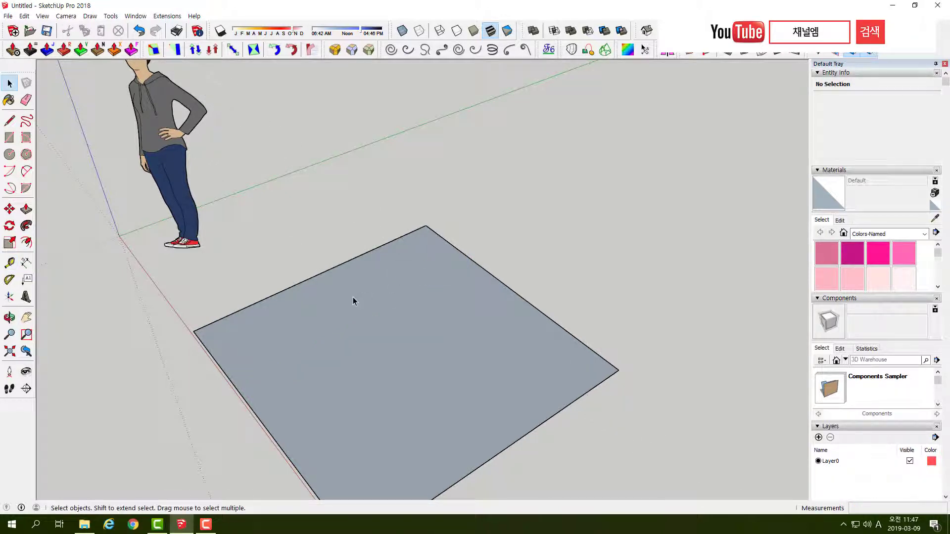
# Step: Place two perpendicular guide lines crossing at the square's centre, the first offset 100 cm from its back edge
pyautogui.press('t')
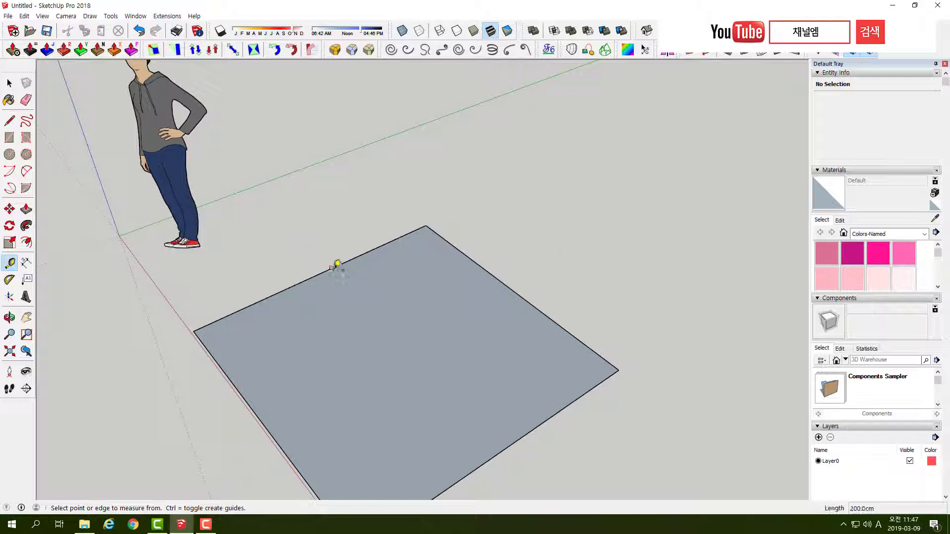
pyautogui.click(338, 263)
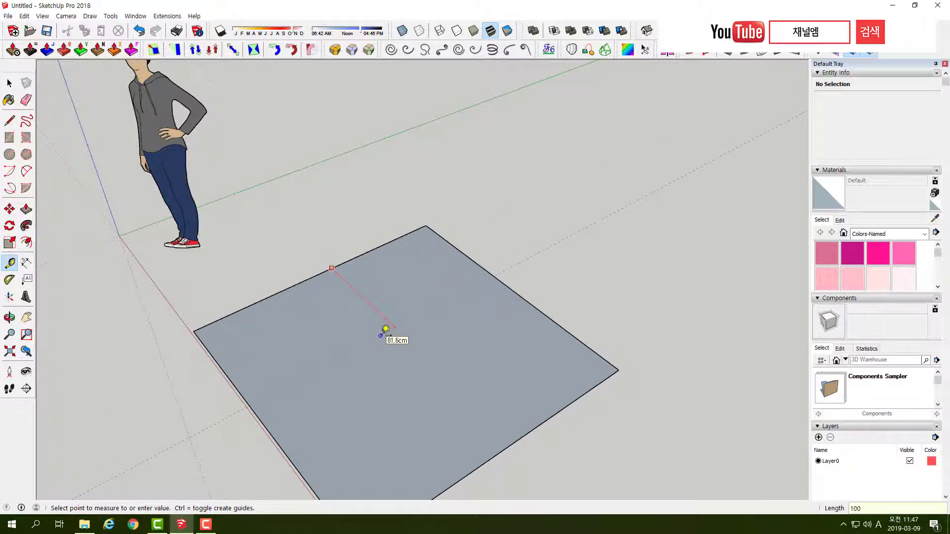
pyautogui.press('Return')
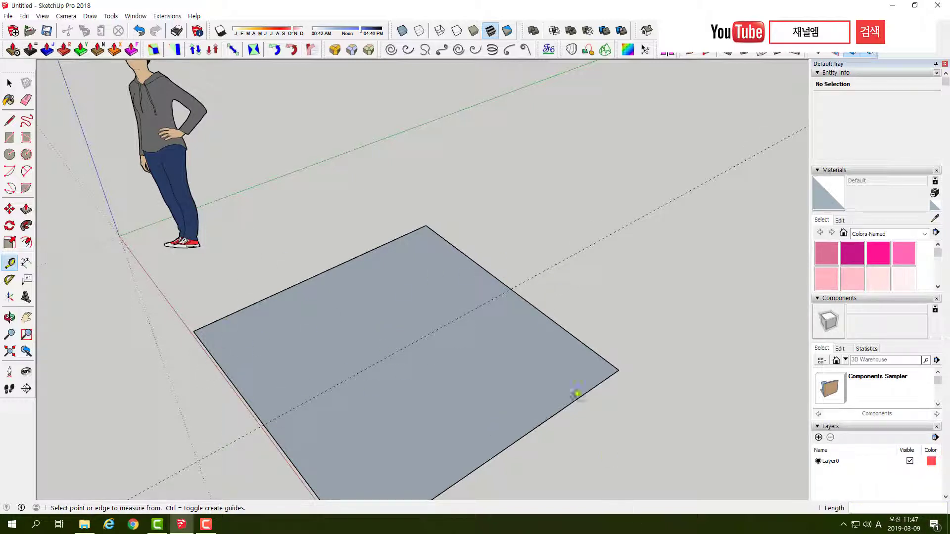
pyautogui.click(490, 271)
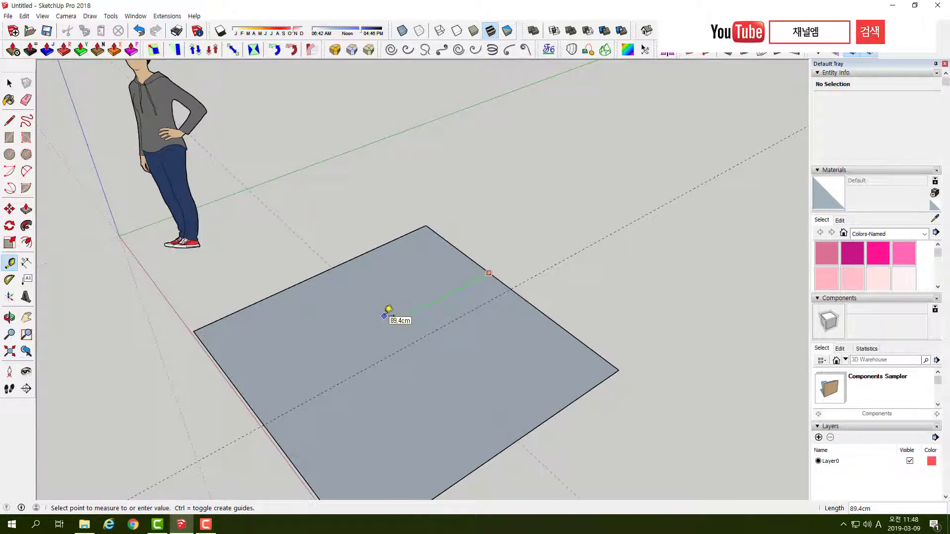
pyautogui.click(384, 315)
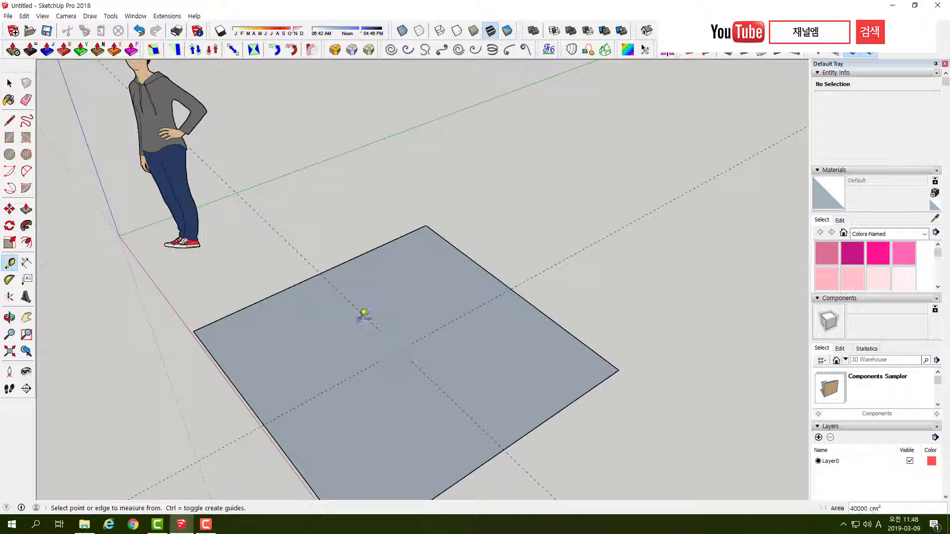
# Step: Draw a vertical line about 180 cm tall upward from the guide intersection at the square's centre
pyautogui.click(10, 121)
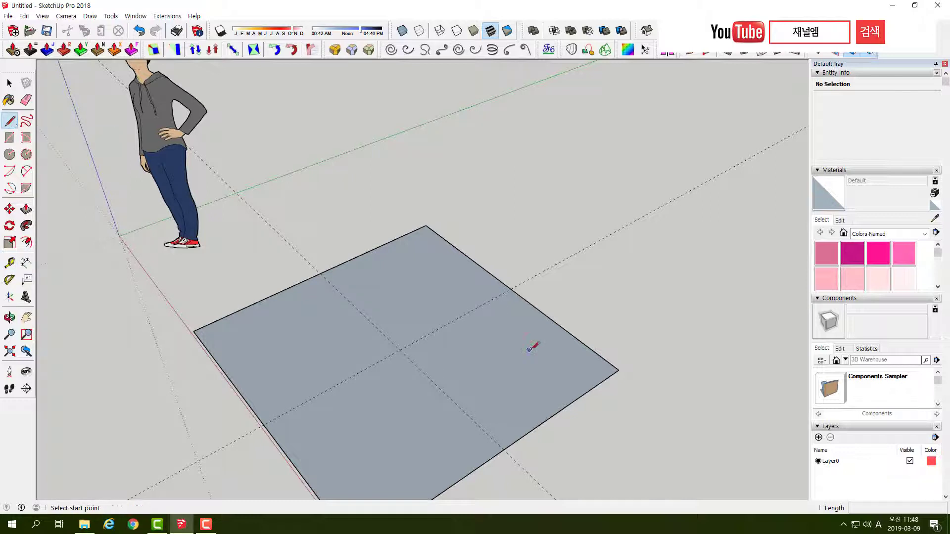
pyautogui.click(400, 349)
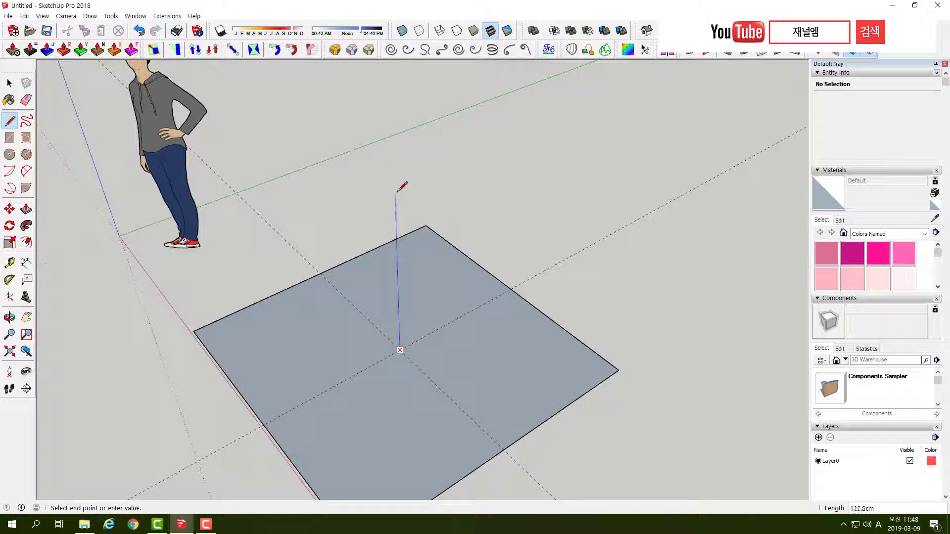
pyautogui.click(392, 94)
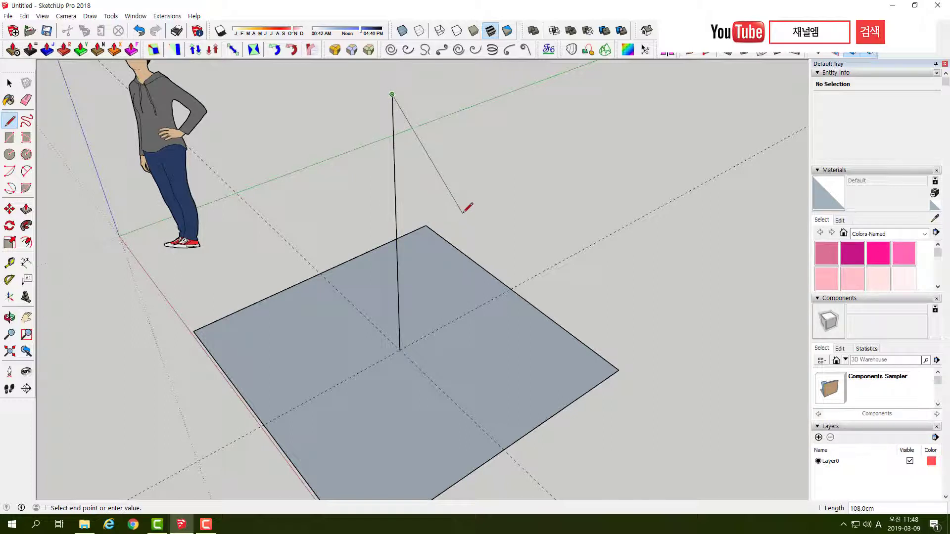
pyautogui.press('Escape')
# Step: Draw a six-sided polygon with a radius of about 3.2 cm, centred on the vertical line's upper endpoint
pyautogui.moveTo(439, 212)
pyautogui.mouseDown(button='middle')
pyautogui.moveTo(415, 412)
pyautogui.moveTo(191, 259)
pyautogui.moveTo(415, 271)
pyautogui.moveTo(530, 301)
pyautogui.moveTo(460, 301)
pyautogui.moveTo(479, 265)
pyautogui.moveTo(440, 290)
pyautogui.moveTo(468, 249)
pyautogui.mouseUp(button='middle')
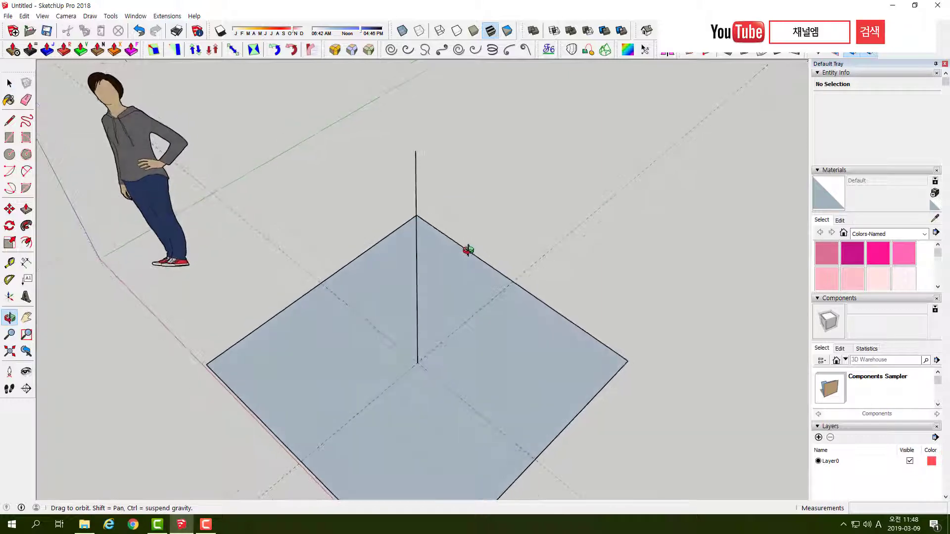
pyautogui.press('space')
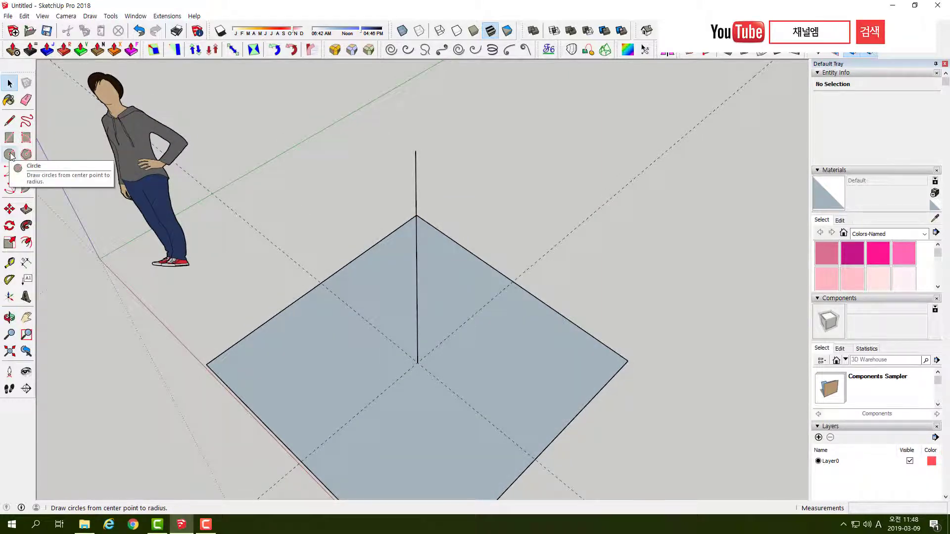
pyautogui.click(26, 154)
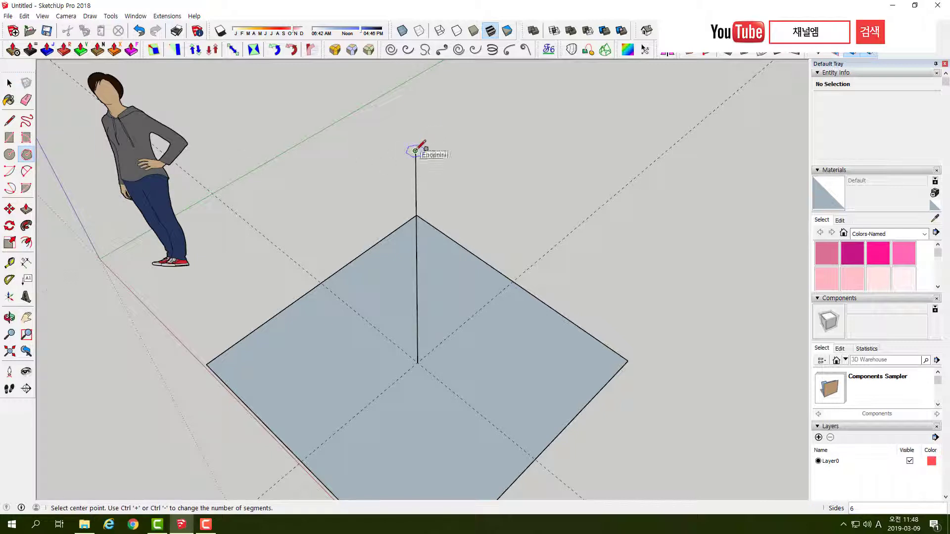
pyautogui.scroll(2, 415, 150)
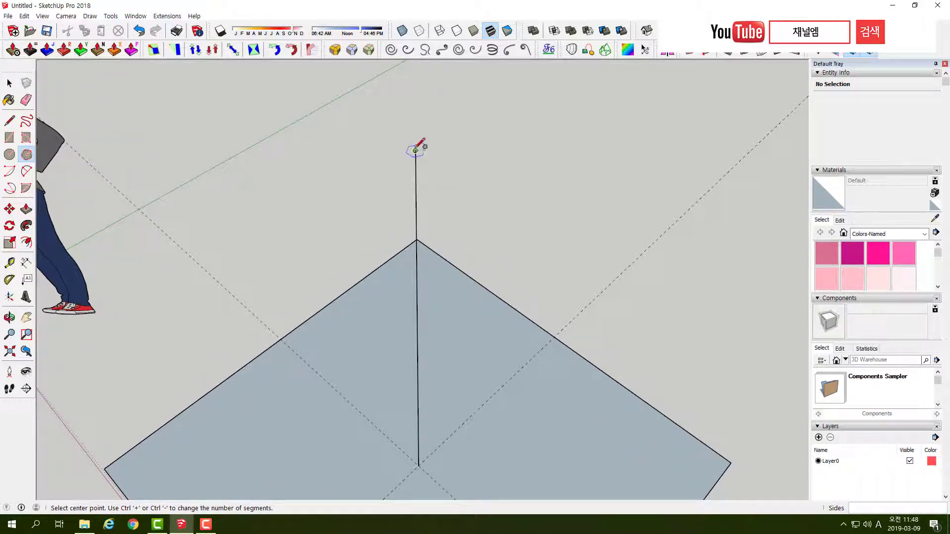
pyautogui.click(415, 151)
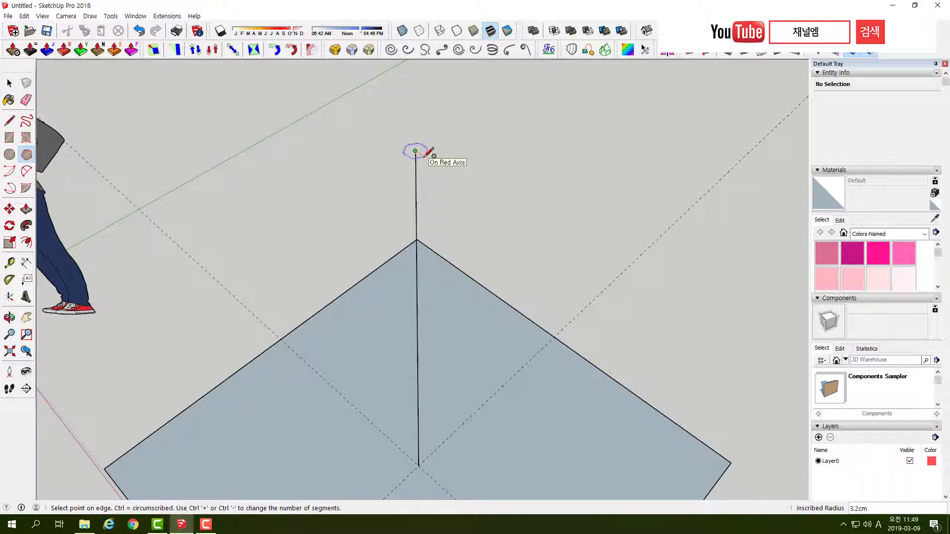
pyautogui.click(428, 153)
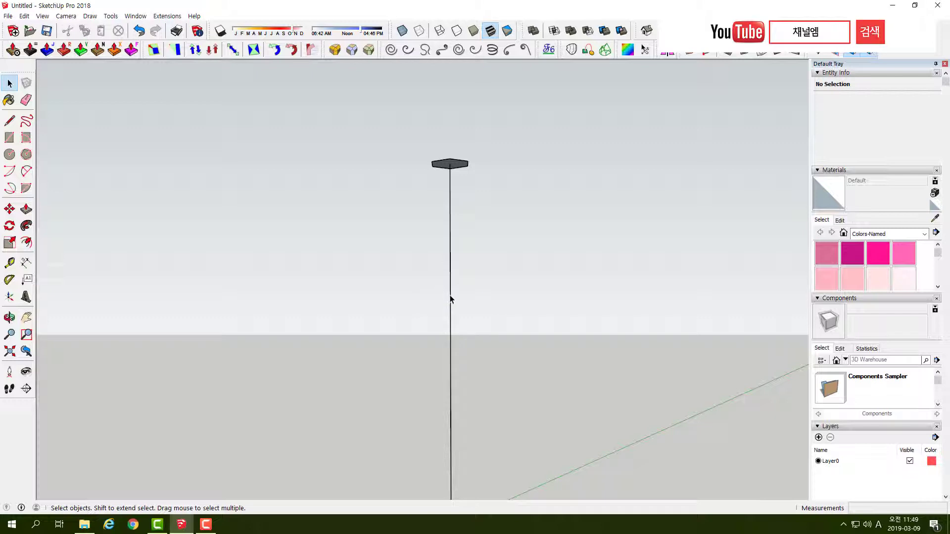
# Step: Try extruding the hexagon along the vertical line with Follow Me and inspect the resulting pole
pyautogui.click(450, 300)
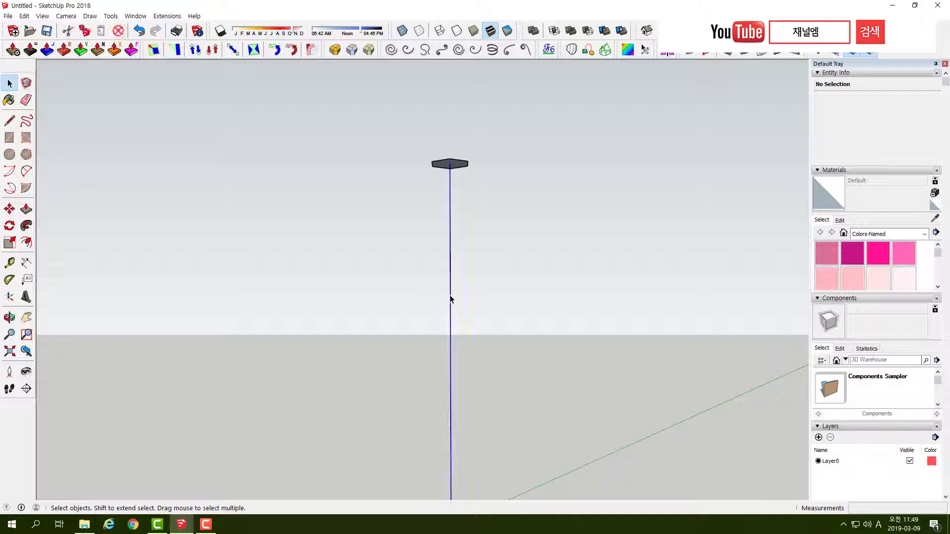
pyautogui.click(26, 227)
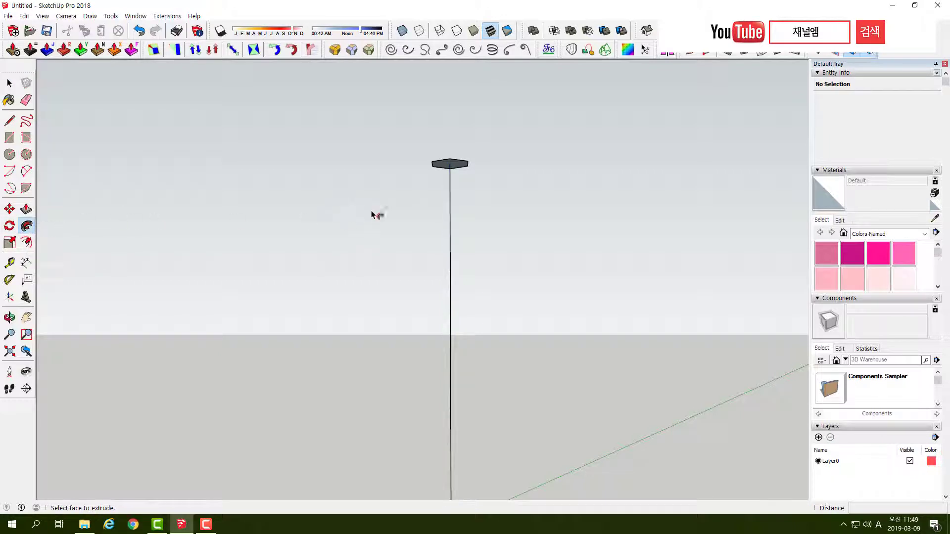
pyautogui.click(445, 164)
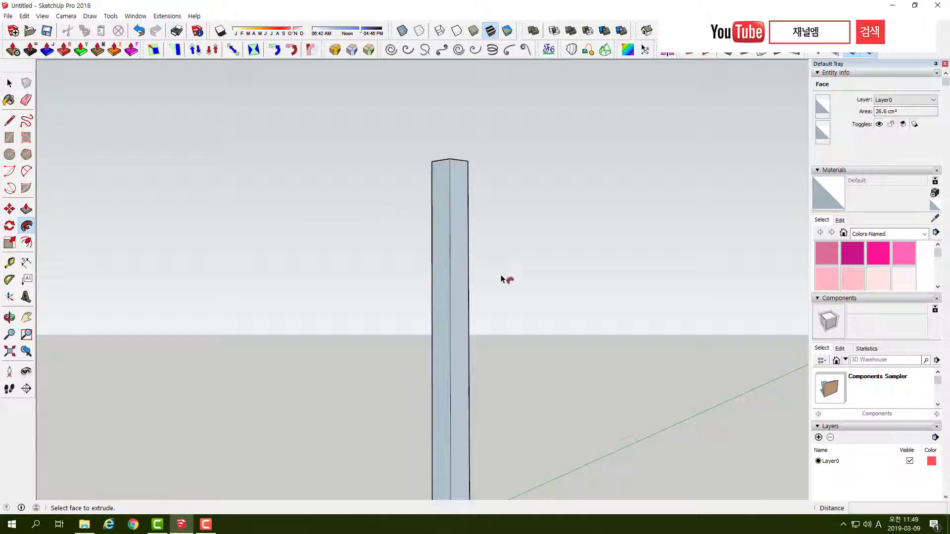
pyautogui.scroll(-2, 514, 292)
pyautogui.scroll(-3, 514, 292)
pyautogui.moveTo(604, 430); pyautogui.dragTo(497, 504, button='middle')
pyautogui.keyDown('shift'); pyautogui.moveTo(588, 426); pyautogui.dragTo(418, 392, button='middle'); pyautogui.keyUp('shift')
pyautogui.moveTo(412, 289); pyautogui.dragTo(411, 308, button='middle')
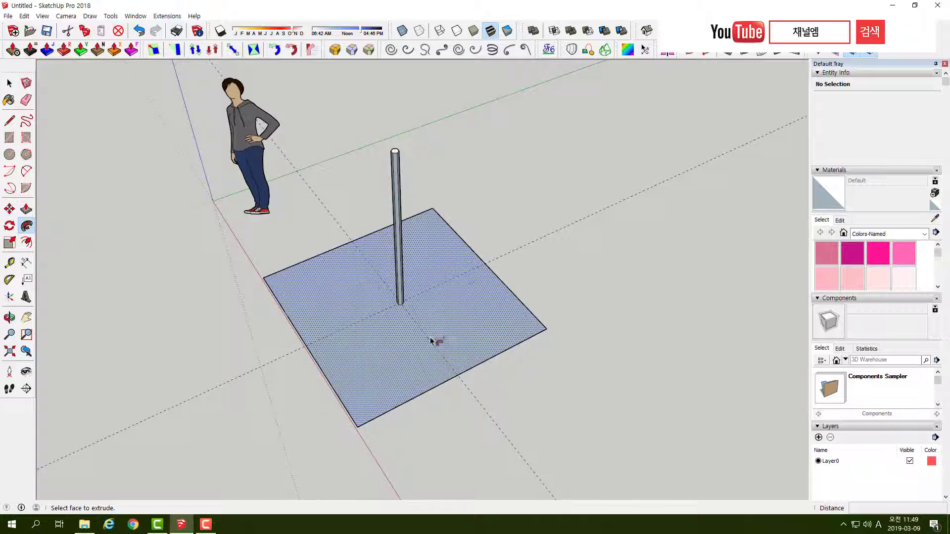
pyautogui.moveTo(437, 342); pyautogui.dragTo(371, 379, button='middle')
pyautogui.moveTo(388, 336); pyautogui.dragTo(430, 257, button='middle')
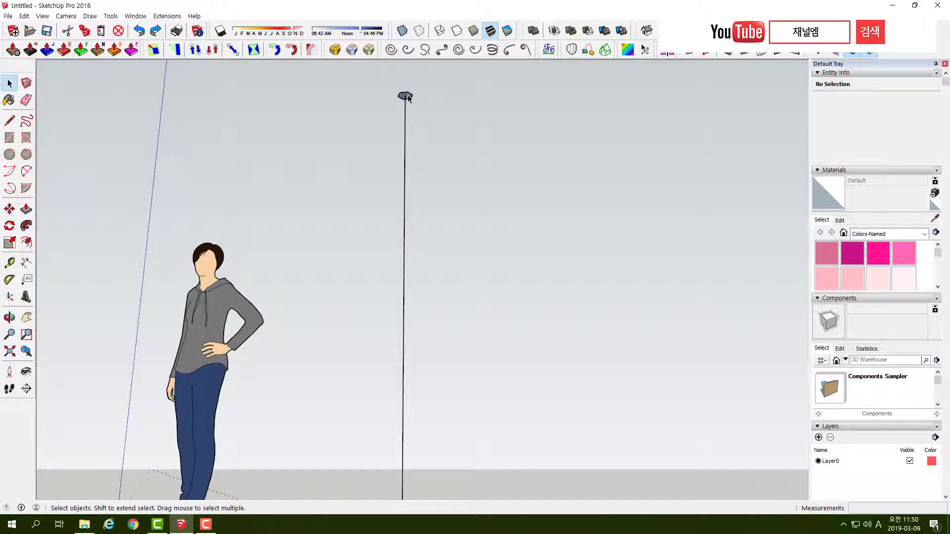
# Step: Extrude the hexagon downward with Push/Pull about 180.1 cm to the square's face, forming the pole
pyautogui.click(406, 96)
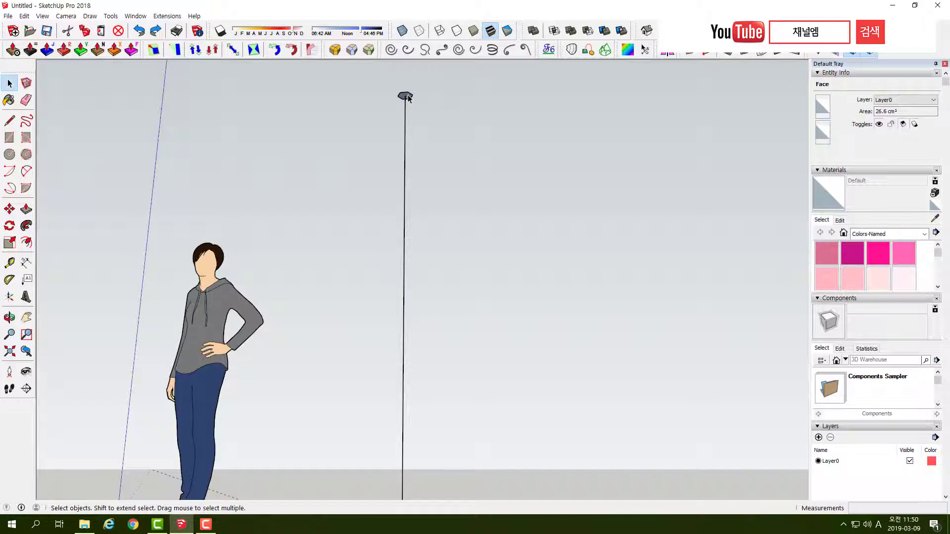
pyautogui.press('p')
pyautogui.moveTo(407, 97); pyautogui.dragTo(435, 437)
pyautogui.scroll(-2, 434, 437)
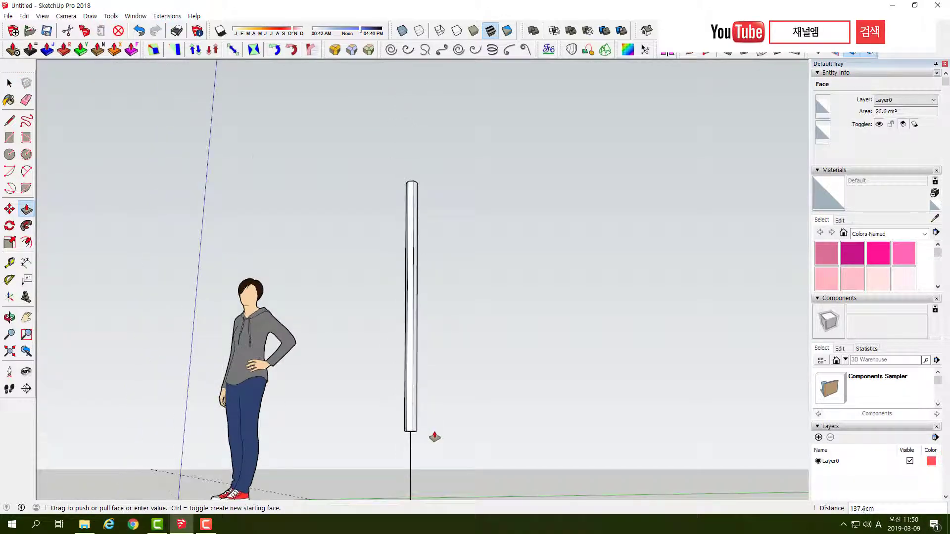
pyautogui.scroll(-2, 435, 437)
pyautogui.moveTo(419, 437); pyautogui.dragTo(431, 300, button='middle')
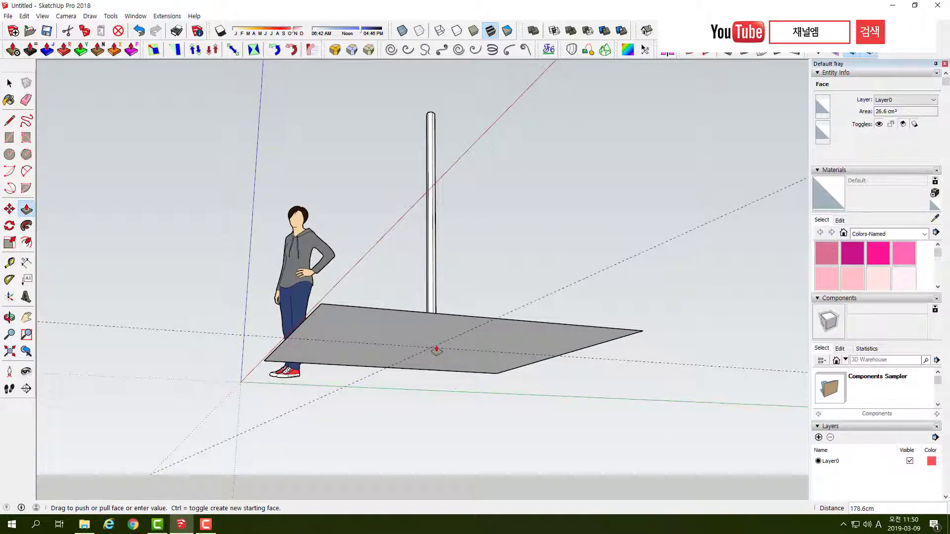
pyautogui.moveTo(449, 353); pyautogui.dragTo(384, 474, button='middle')
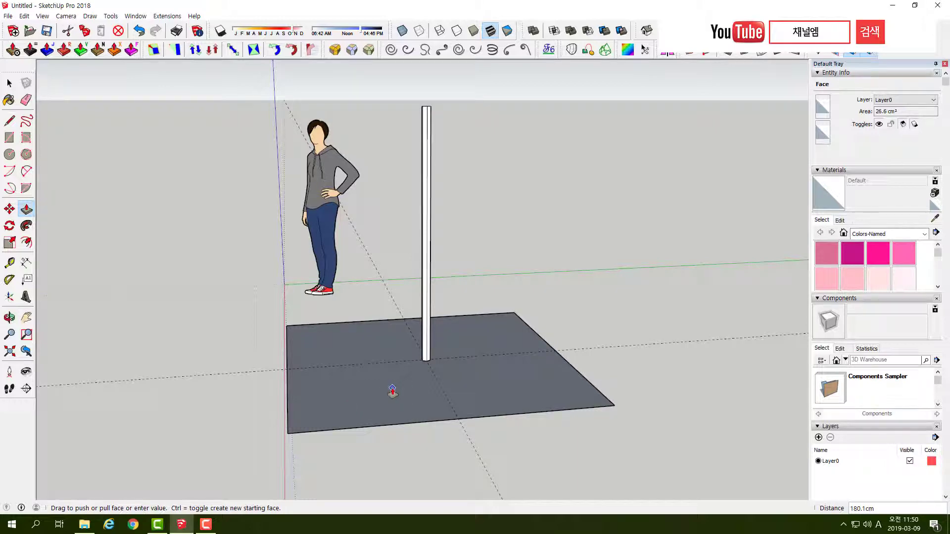
pyautogui.click(393, 392)
# Step: Dimension the square's edge parallel to the green axis on the side farthest from the figure, placing the dimension outside the square
pyautogui.moveTo(447, 361); pyautogui.dragTo(483, 360, button='middle')
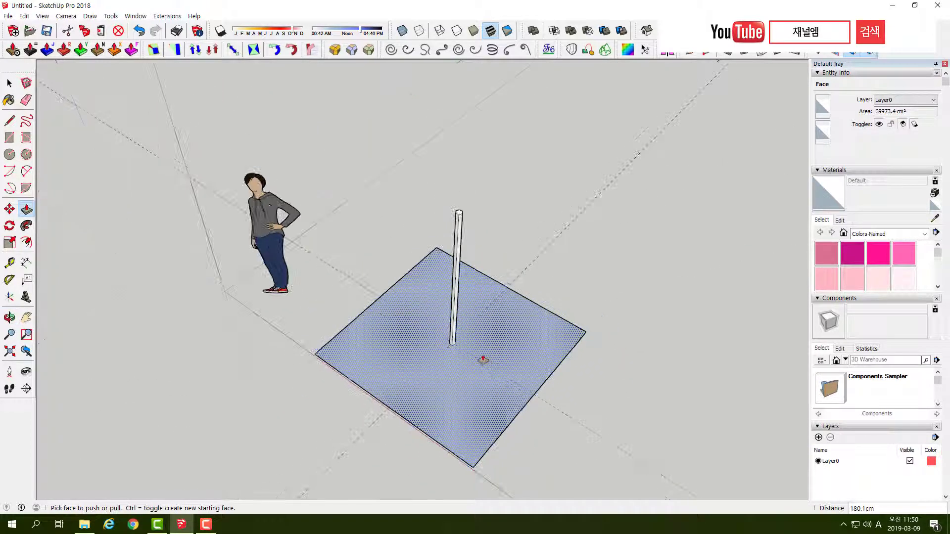
pyautogui.scroll(-1, 483, 359)
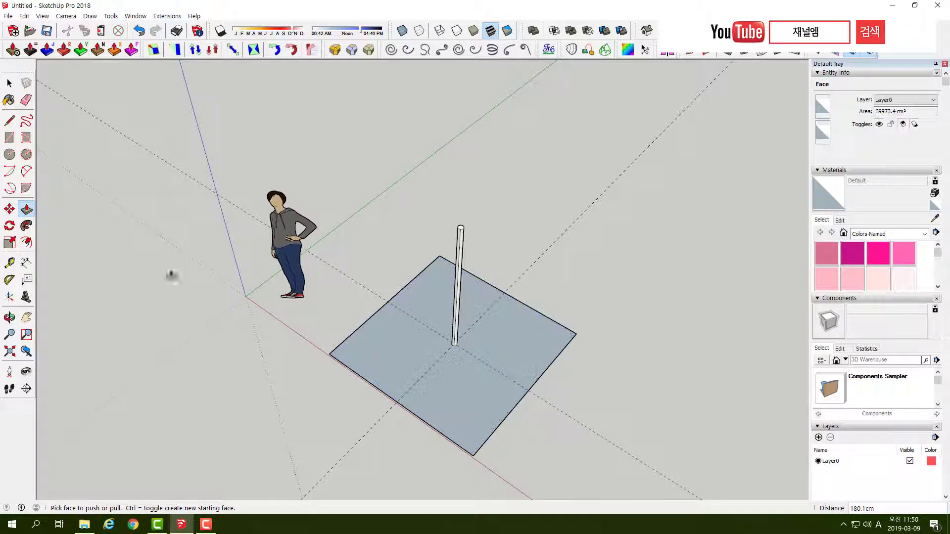
pyautogui.click(27, 263)
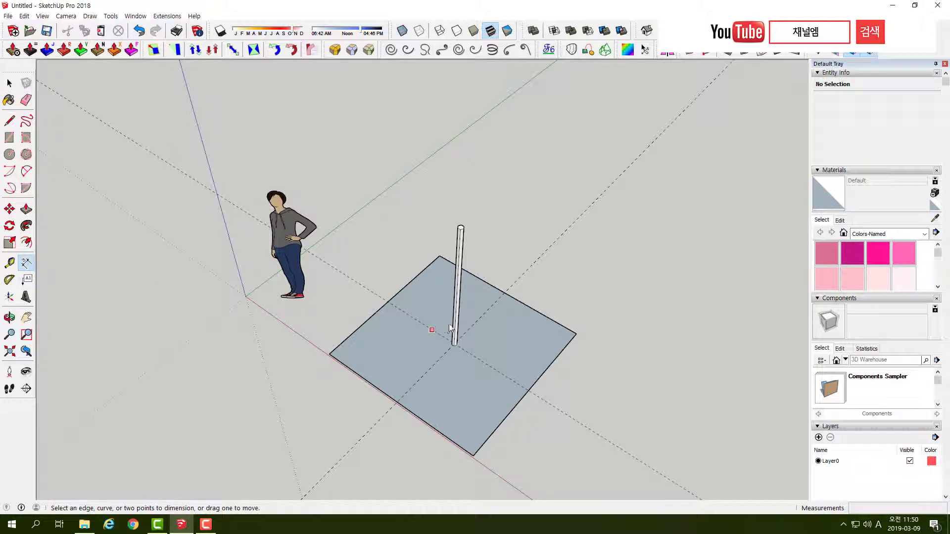
pyautogui.click(473, 456)
pyautogui.click(577, 336)
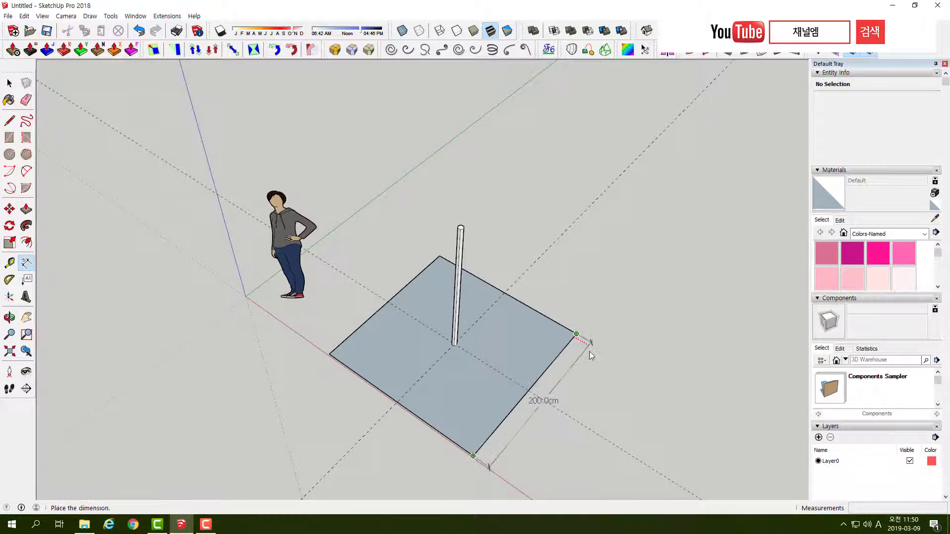
pyautogui.click(597, 361)
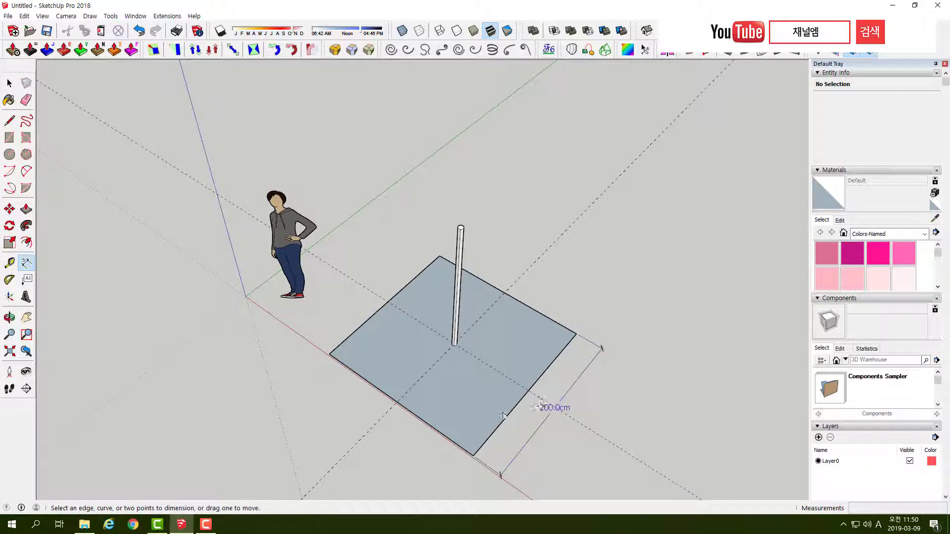
# Step: Dimension the square's edge that lies along the red axis, placing the dimension outside the square
pyautogui.moveTo(502, 438); pyautogui.dragTo(318, 341, button='middle')
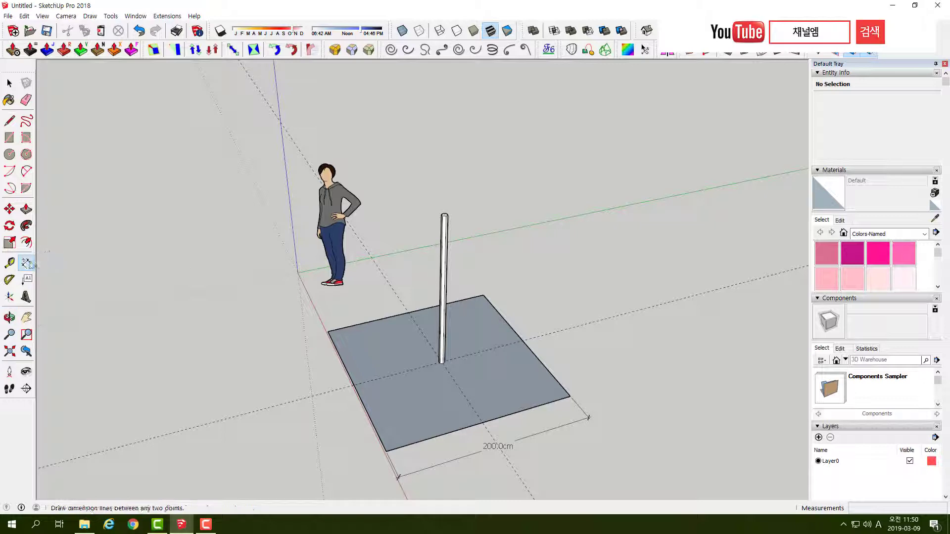
pyautogui.click(343, 362)
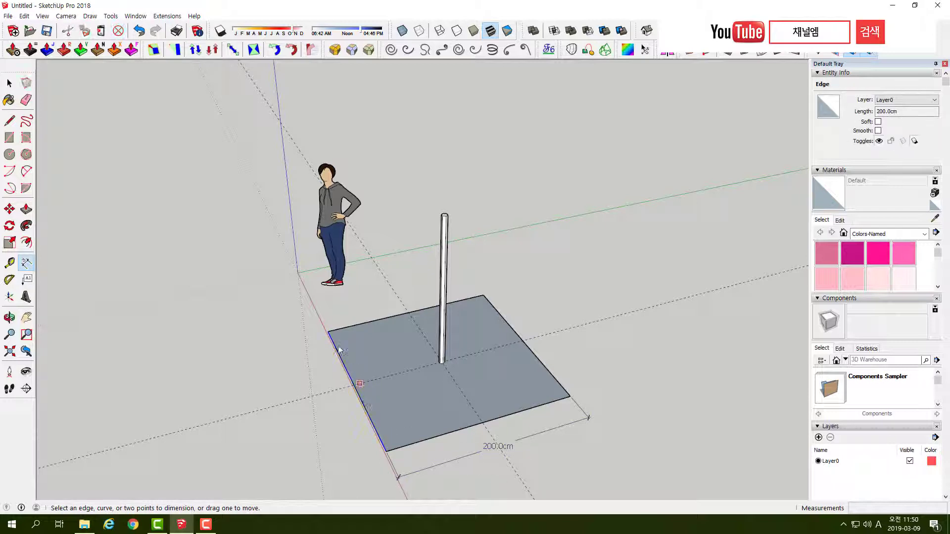
pyautogui.click(365, 412)
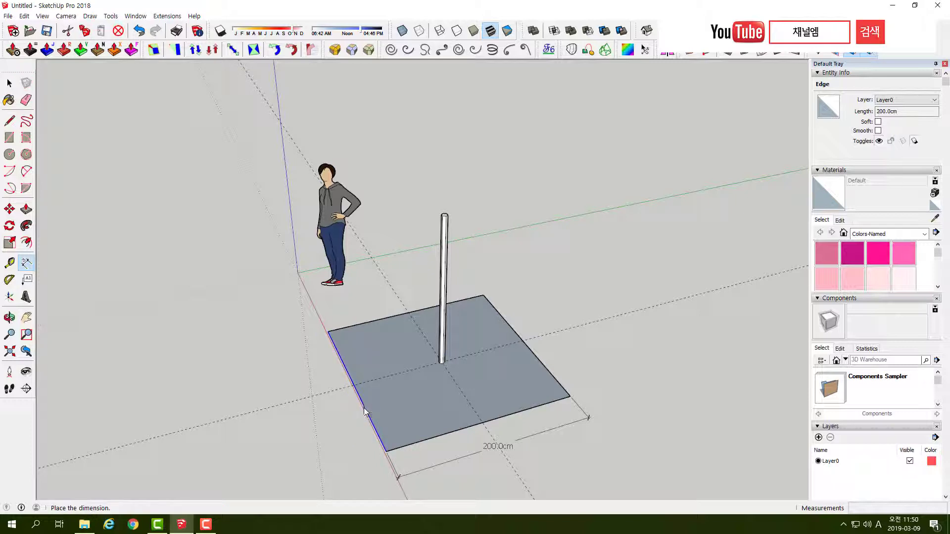
pyautogui.click(317, 420)
# Step: Dimension the square's edge nearest the figure, placing the dimension upright above that edge
pyautogui.moveTo(349, 413); pyautogui.dragTo(396, 432, button='middle')
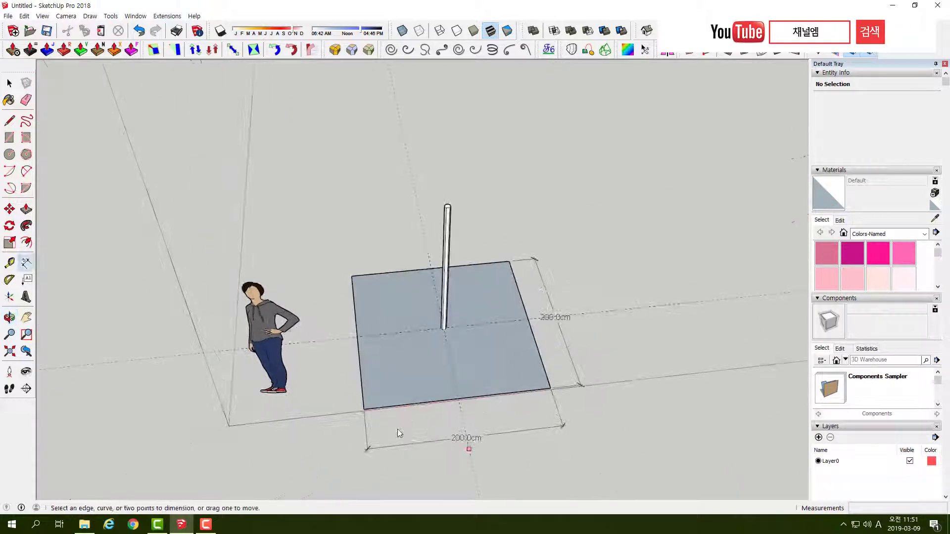
pyautogui.click(361, 379)
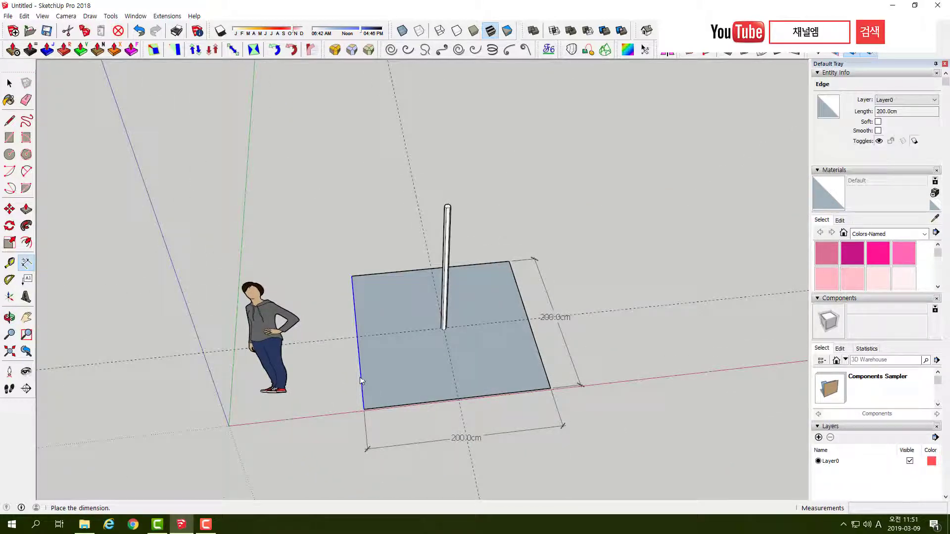
pyautogui.moveTo(364, 348); pyautogui.dragTo(405, 334, button='middle')
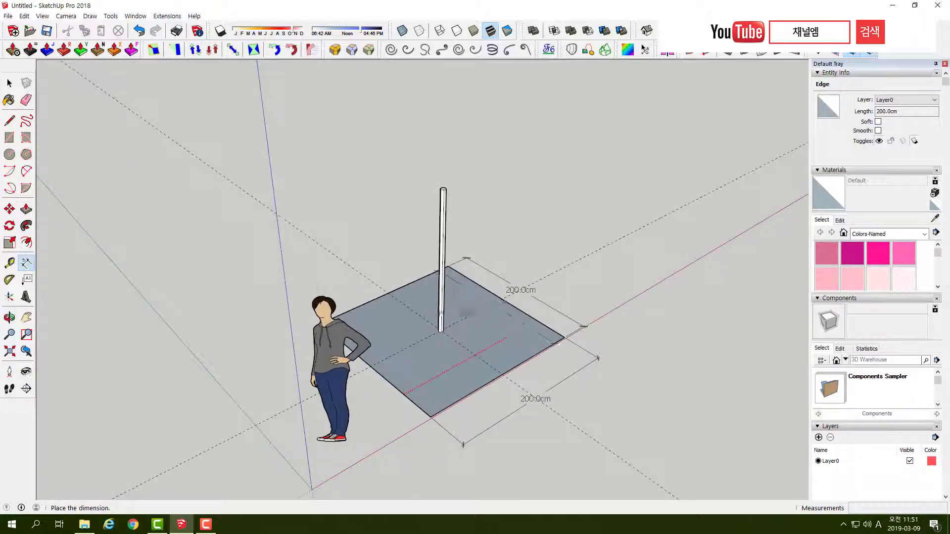
pyautogui.click(404, 333)
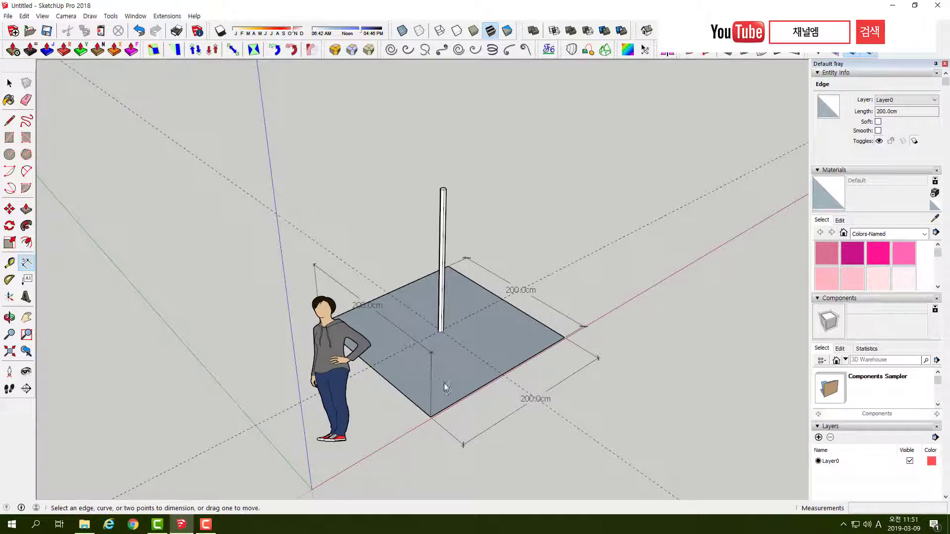
# Step: Create a freely angled protractor guide at about 111 degrees, centred on the guide line beyond the square
pyautogui.moveTo(443, 383); pyautogui.dragTo(326, 337, button='middle')
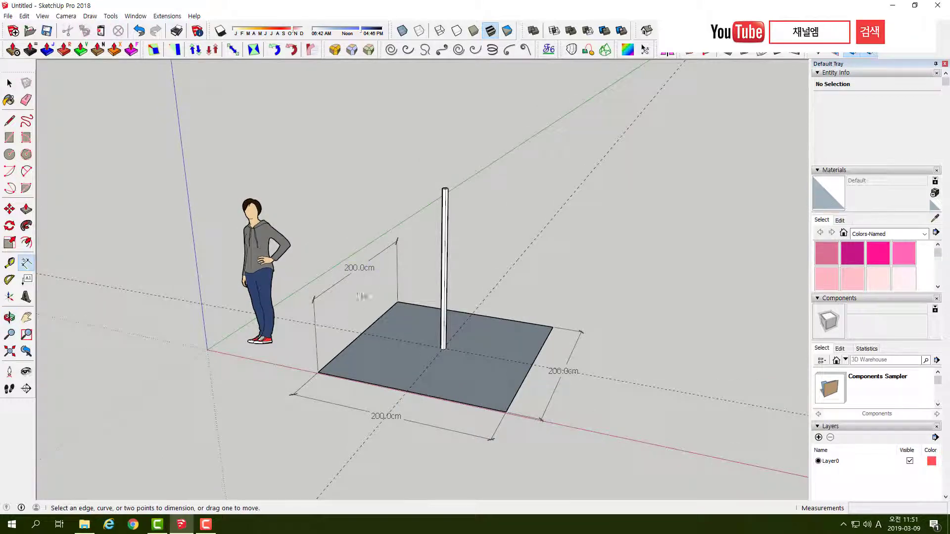
pyautogui.moveTo(394, 327); pyautogui.dragTo(361, 333, button='middle')
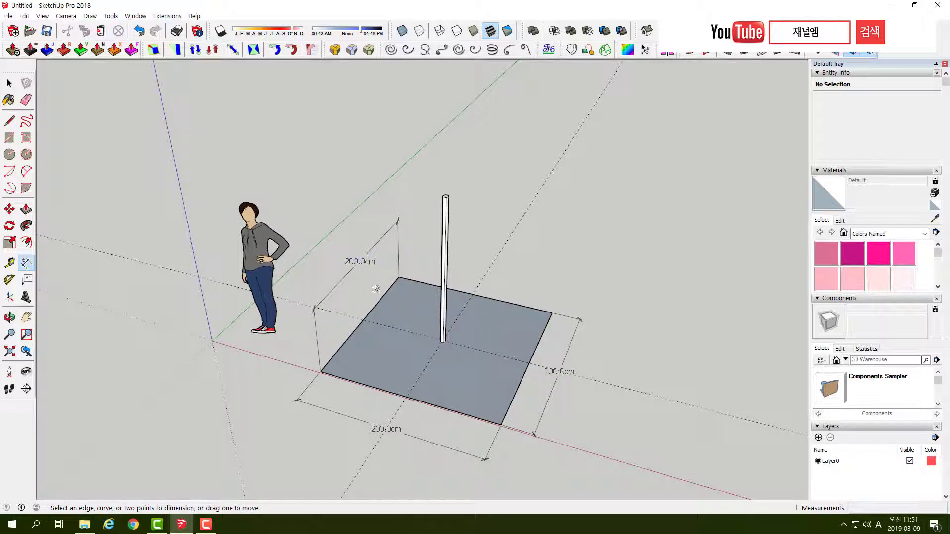
pyautogui.moveTo(368, 325); pyautogui.dragTo(406, 365, button='middle')
pyautogui.moveTo(483, 362); pyautogui.dragTo(376, 366, button='middle')
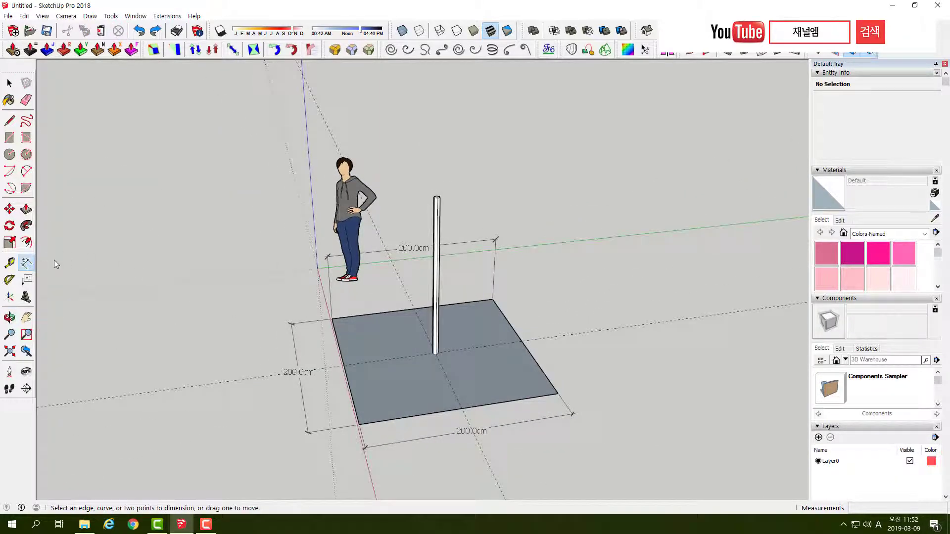
pyautogui.click(9, 281)
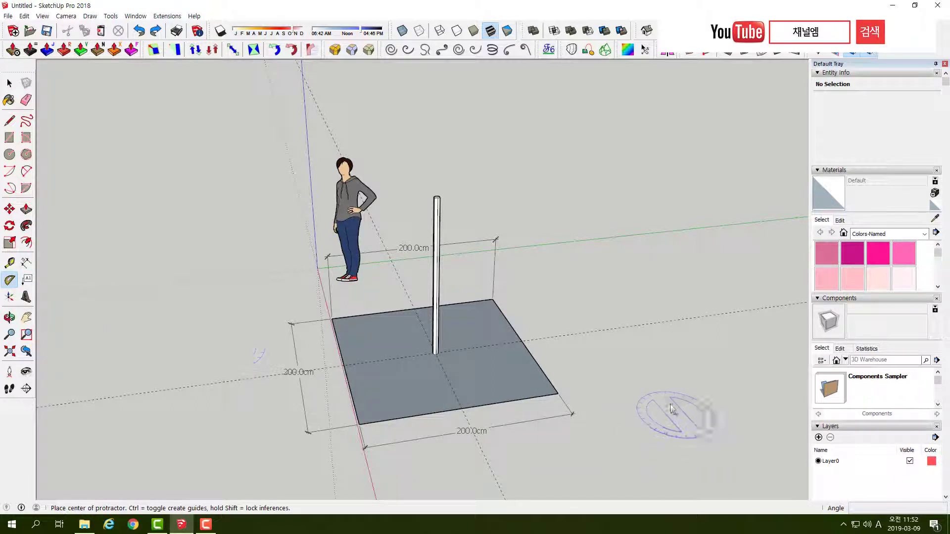
pyautogui.click(620, 328)
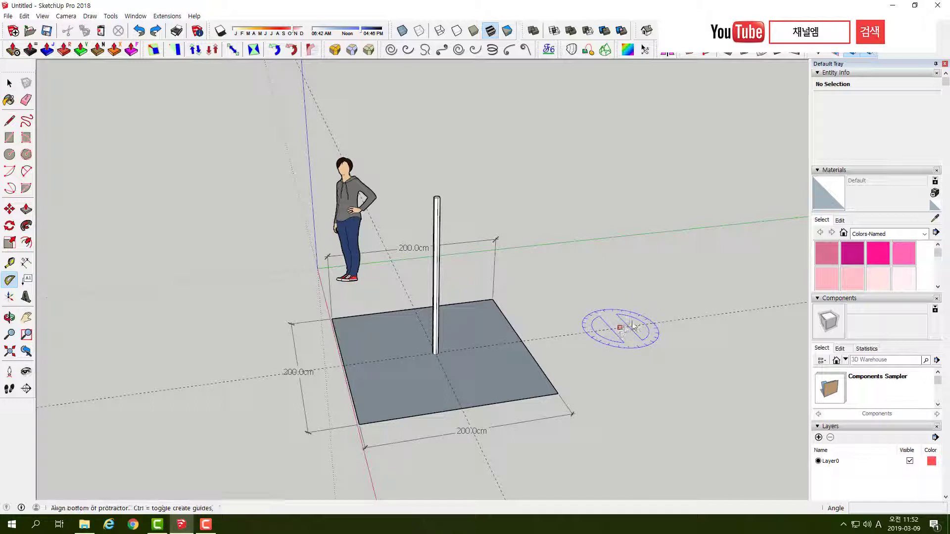
pyautogui.click(732, 297)
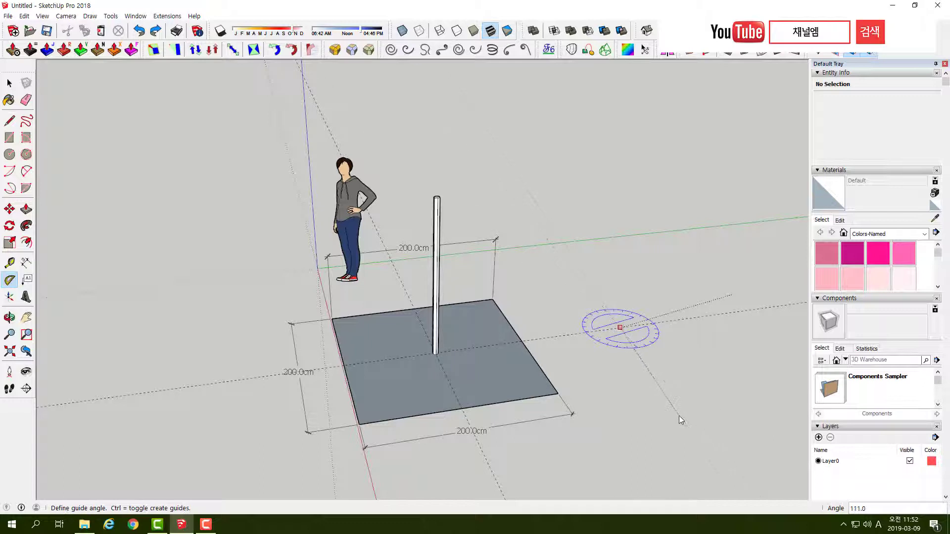
pyautogui.click(679, 415)
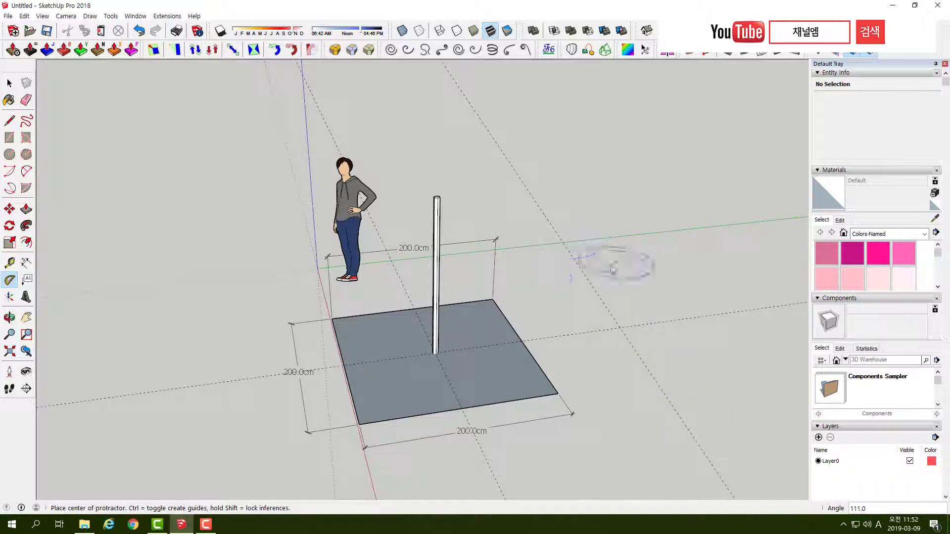
# Step: Create a 45-degree protractor guide from the square's corner opposite the origin, measured from the edge farthest from the red axis
pyautogui.click(559, 394)
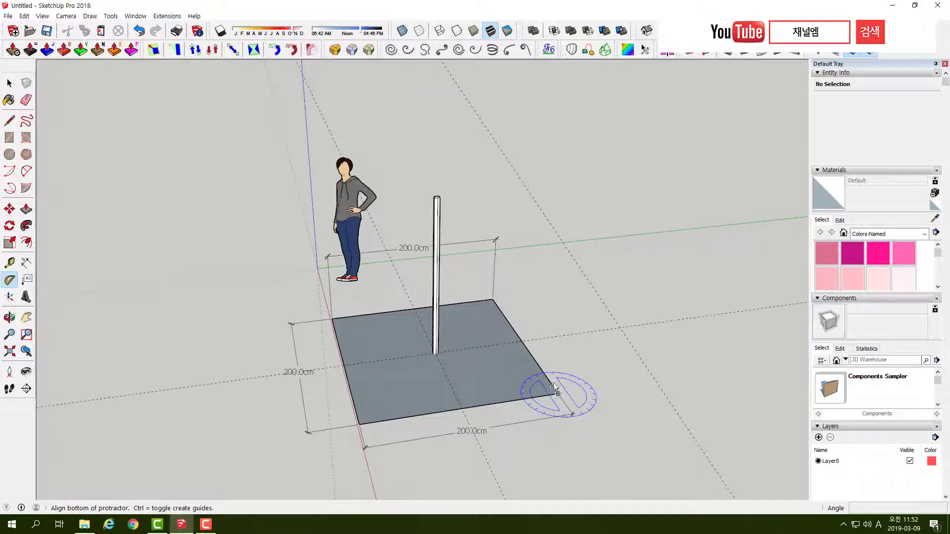
pyautogui.click(492, 300)
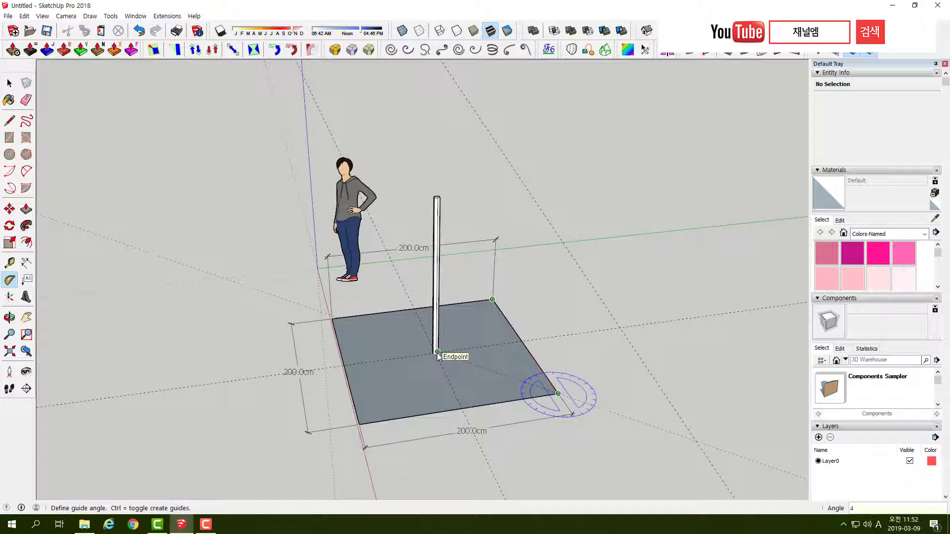
pyautogui.write('45')
pyautogui.press('Return')
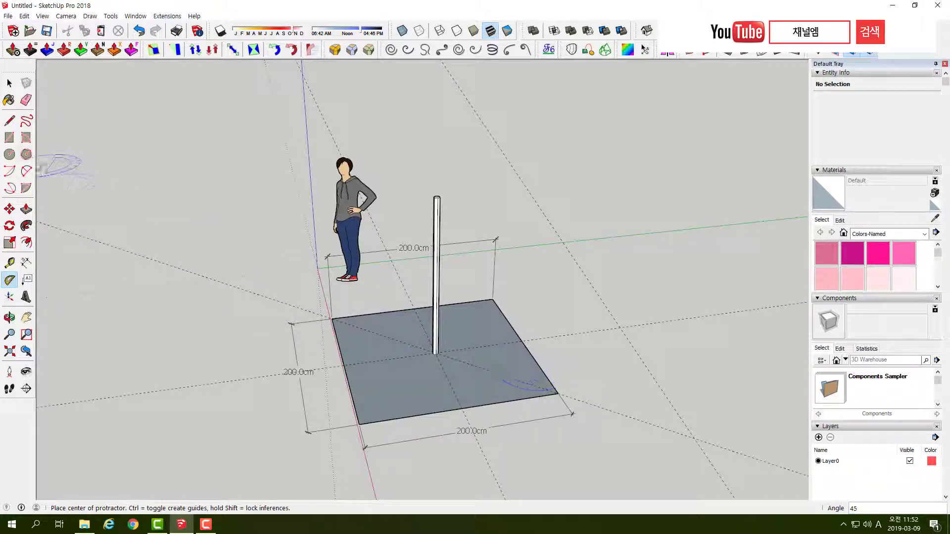
# Step: Draw a diagonal line along the 45-degree guide, joining the square's two opposite corners
pyautogui.click(9, 121)
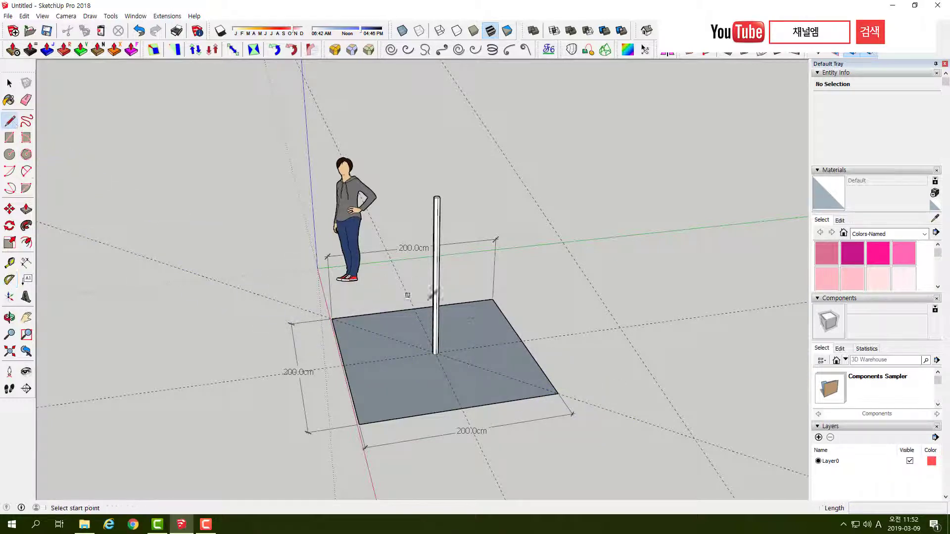
pyautogui.click(558, 393)
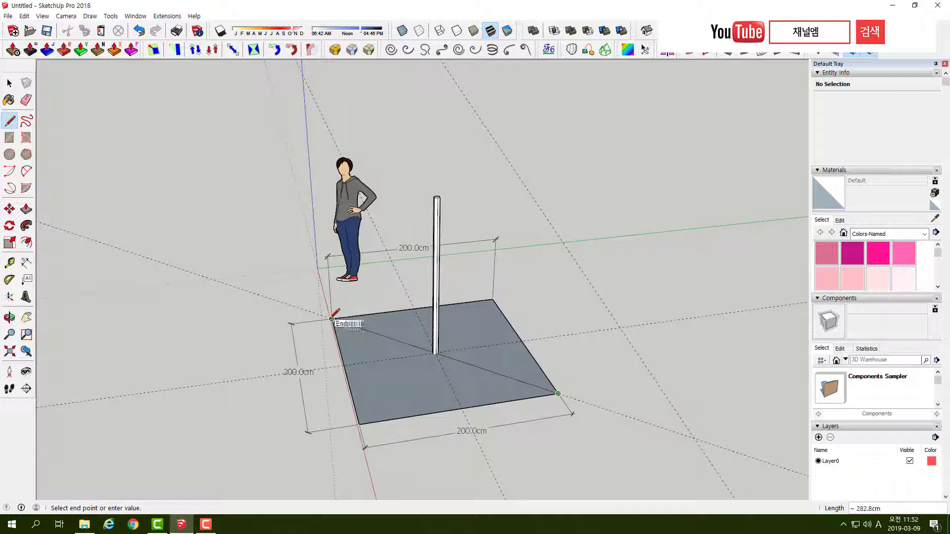
pyautogui.click(332, 318)
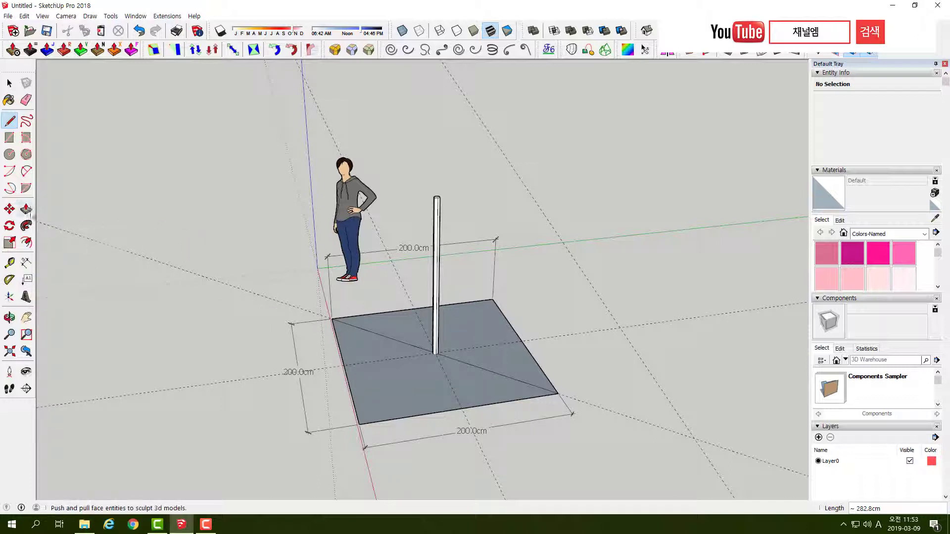
# Step: Attach a leader text to the square's edge nearest the figure, keeping the default length text
pyautogui.click(27, 280)
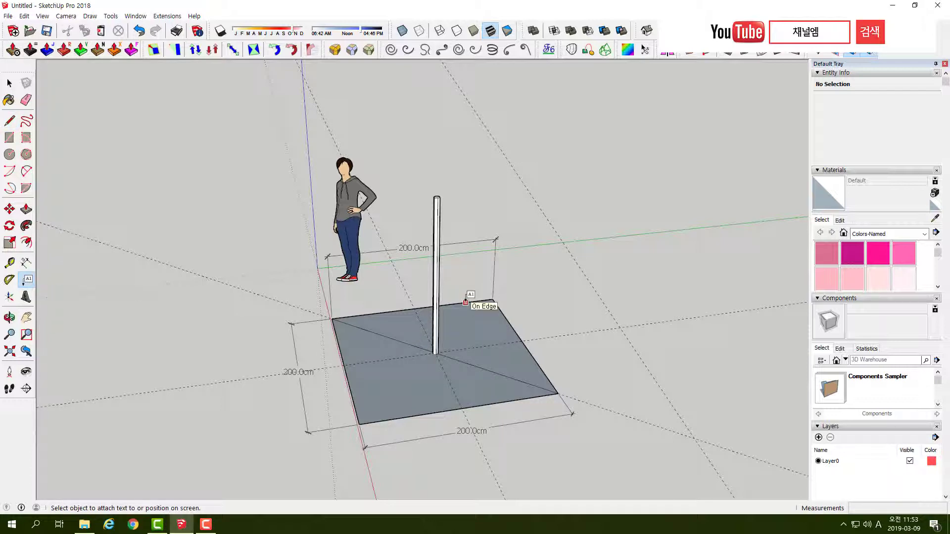
pyautogui.click(466, 302)
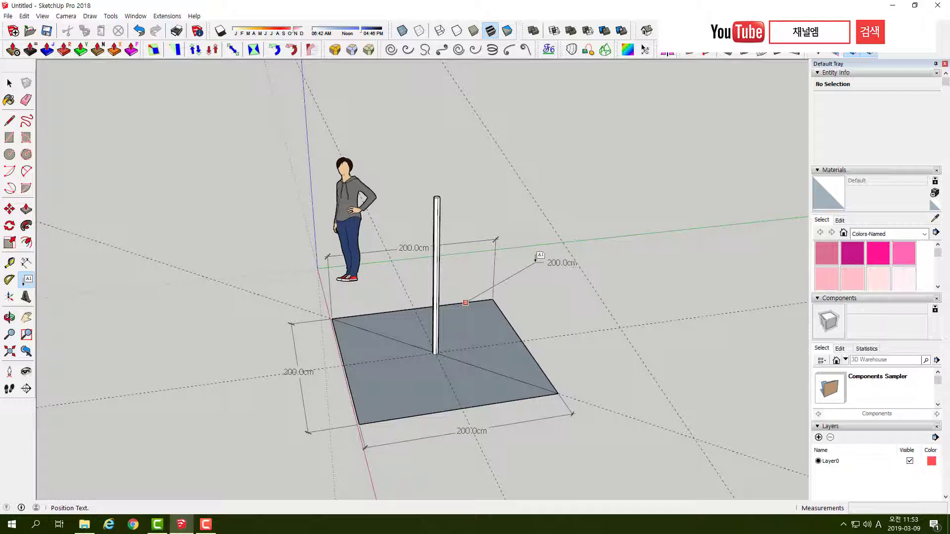
pyautogui.click(537, 259)
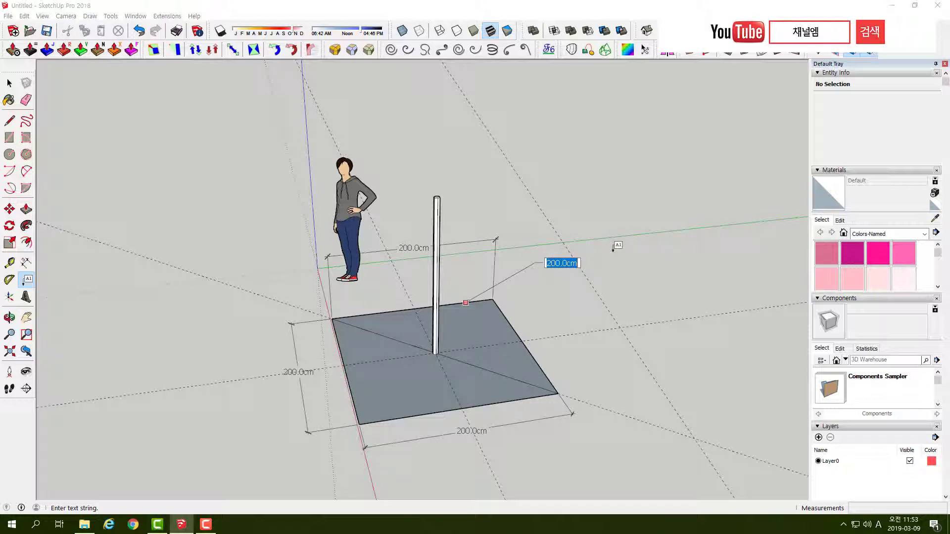
pyautogui.click(9, 83)
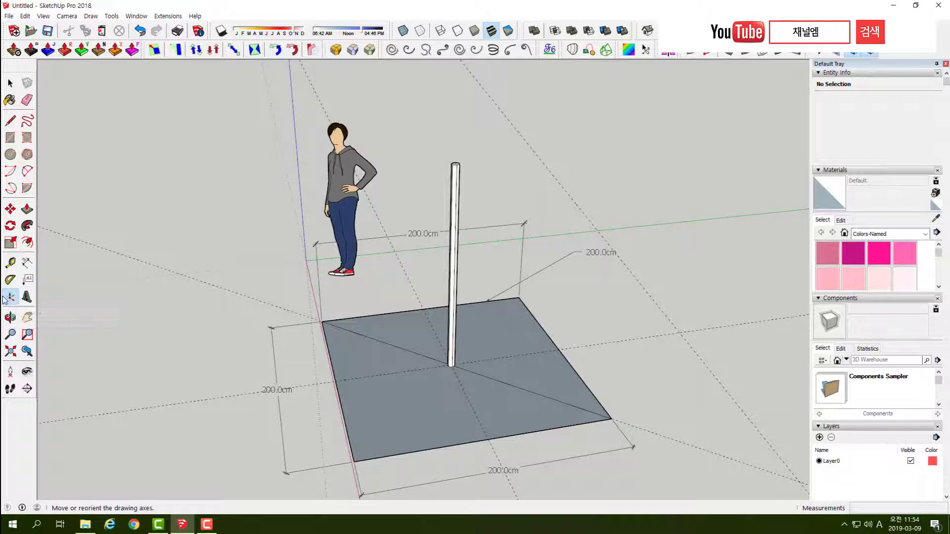
pyautogui.click(11, 299)
pyautogui.scroll(-4, 411, 339)
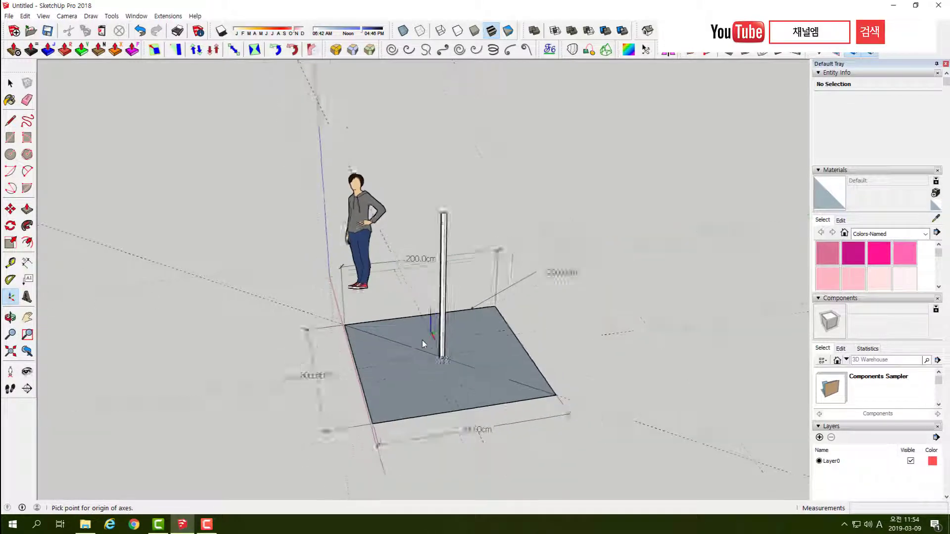
pyautogui.moveTo(503, 377); pyautogui.dragTo(428, 361, button='middle')
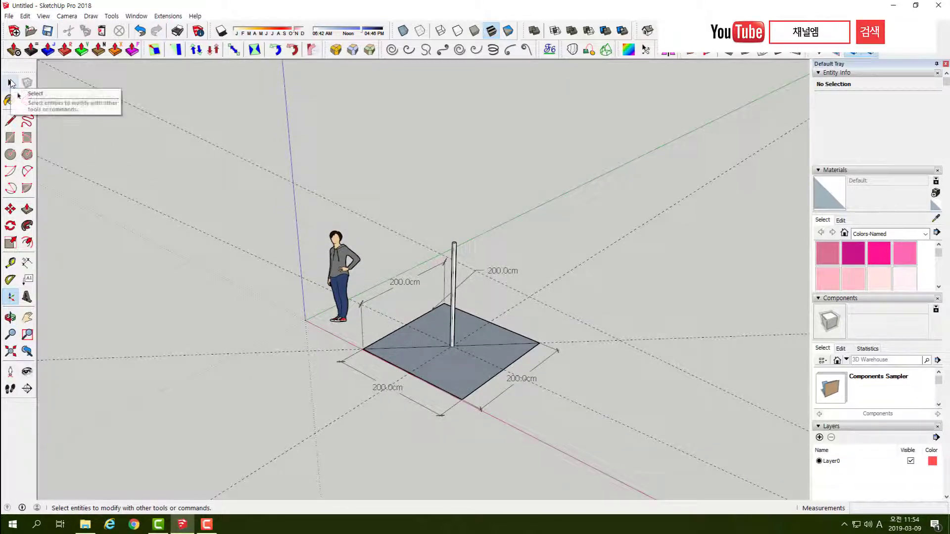
# Step: Delete the square, pole, figure and annotations, and erase all remaining guide lines
pyautogui.click(11, 83)
pyautogui.moveTo(256, 118); pyautogui.dragTo(682, 468)
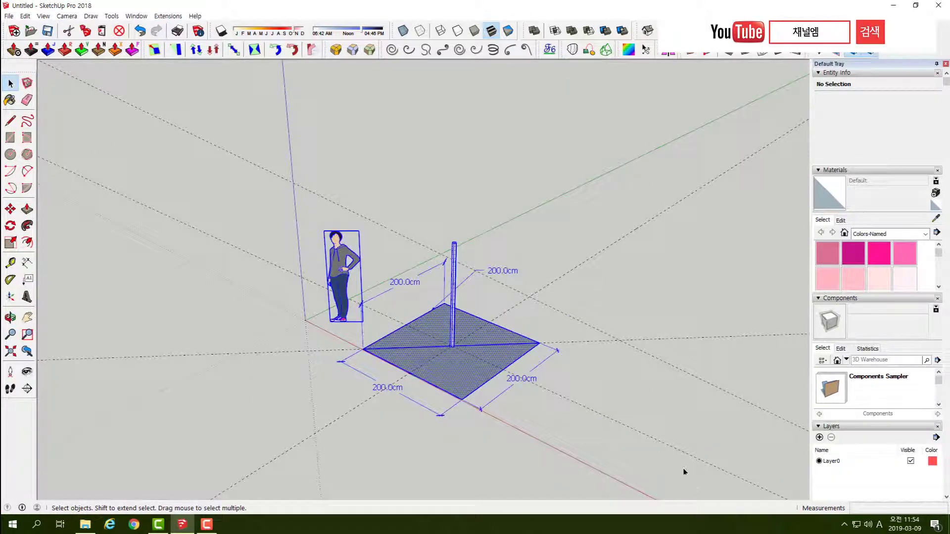
pyautogui.press('Delete')
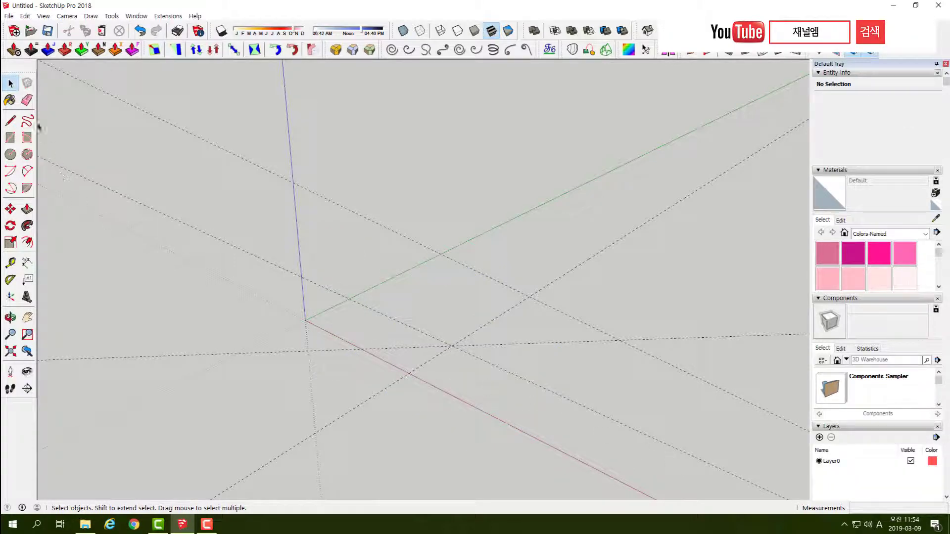
pyautogui.click(27, 100)
pyautogui.moveTo(290, 161)
pyautogui.mouseDown()
pyautogui.moveTo(248, 252)
pyautogui.moveTo(275, 390)
pyautogui.moveTo(435, 441)
pyautogui.moveTo(335, 384)
pyautogui.mouseUp()
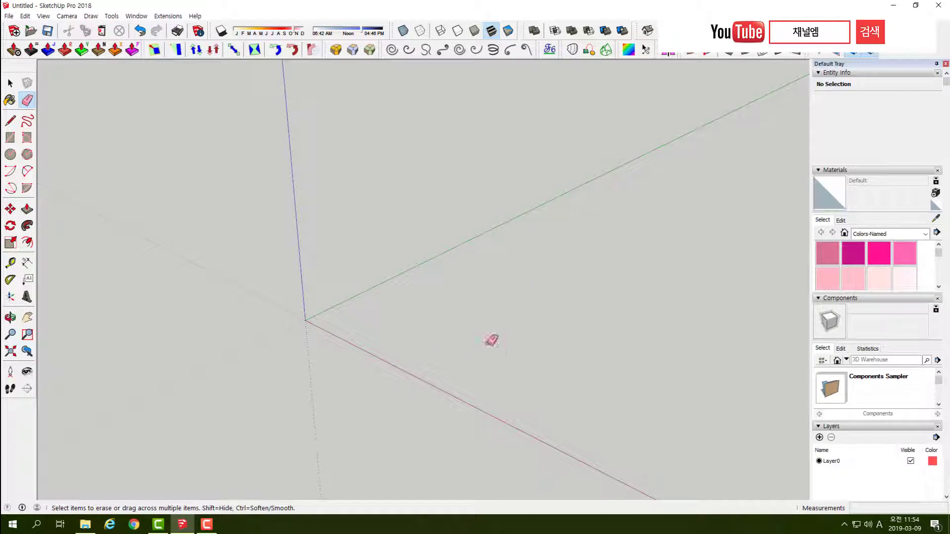
pyautogui.press('space')
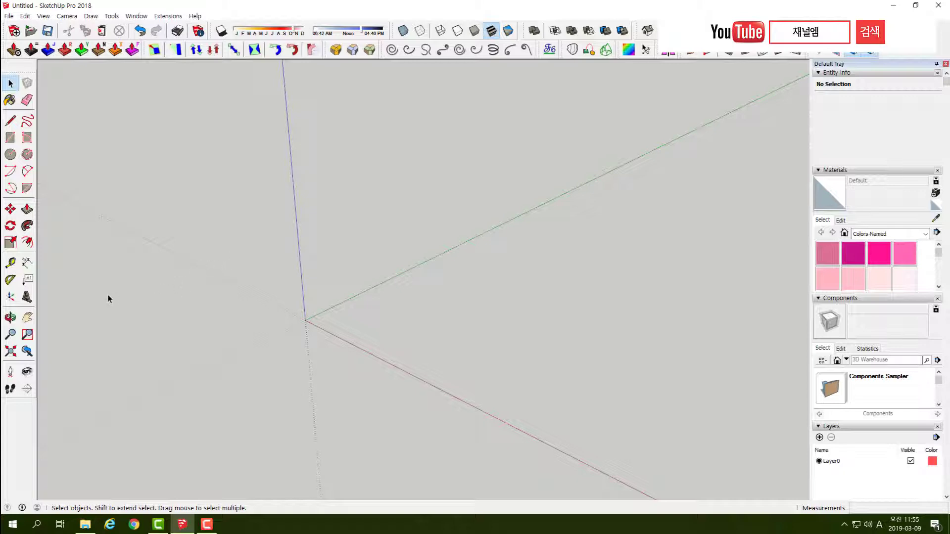
# Step: Draw a rectangle from the origin between the red and green axes and extrude it upward about 322 cm
pyautogui.click(11, 138)
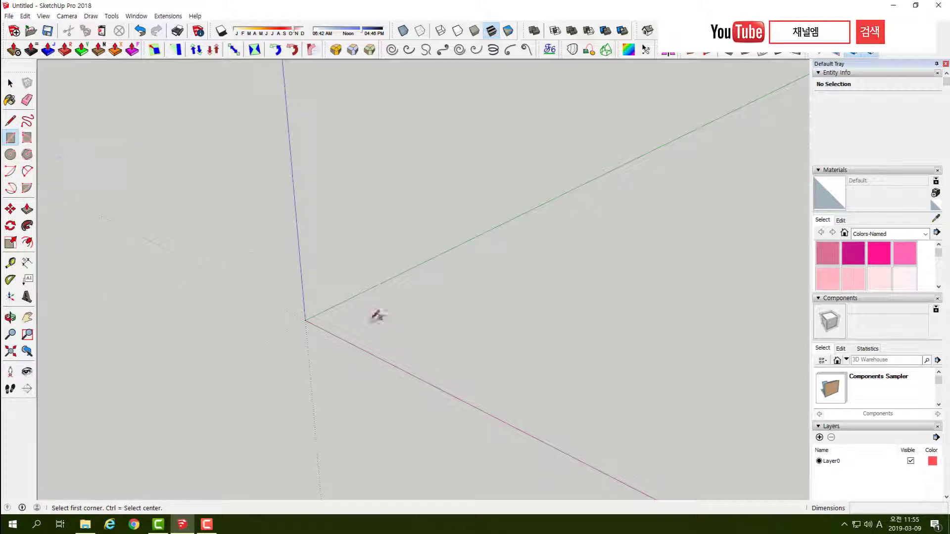
pyautogui.click(305, 321)
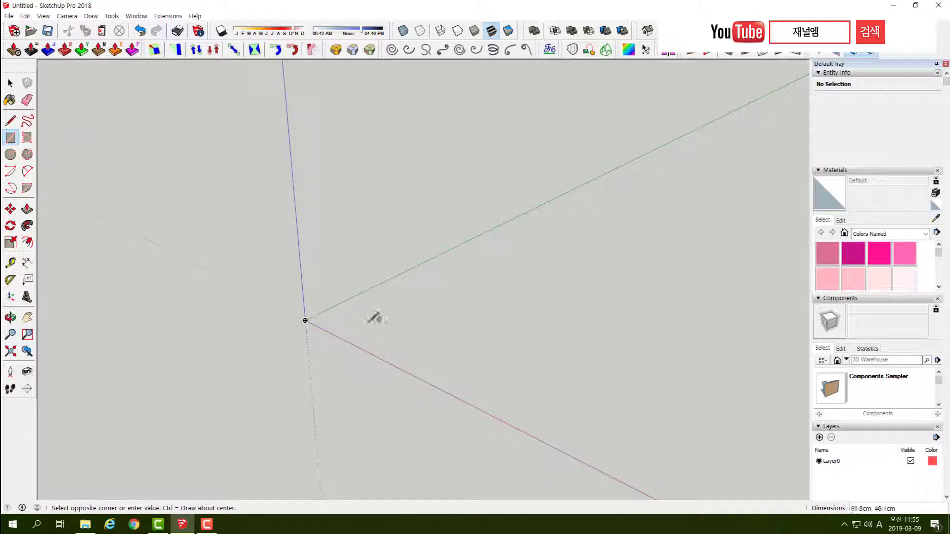
pyautogui.click(508, 317)
pyautogui.press('p')
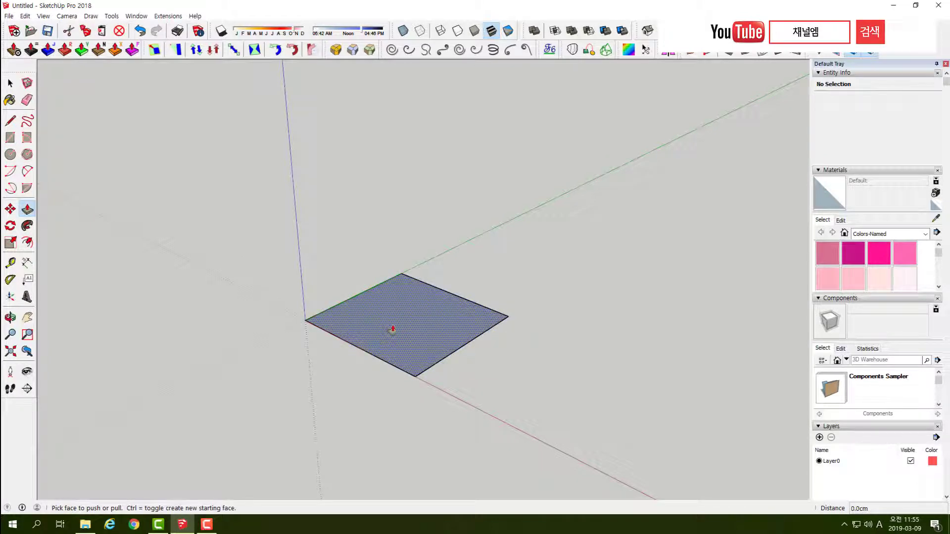
pyautogui.moveTo(392, 329); pyautogui.dragTo(391, 142)
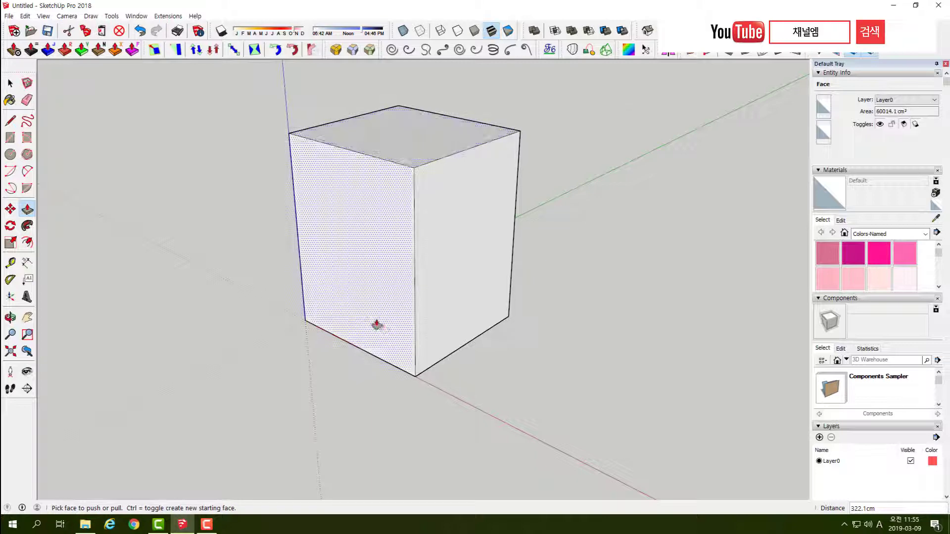
# Step: Select all the connected faces and edges of the box and make them a group
pyautogui.moveTo(375, 322); pyautogui.dragTo(515, 328, button='middle')
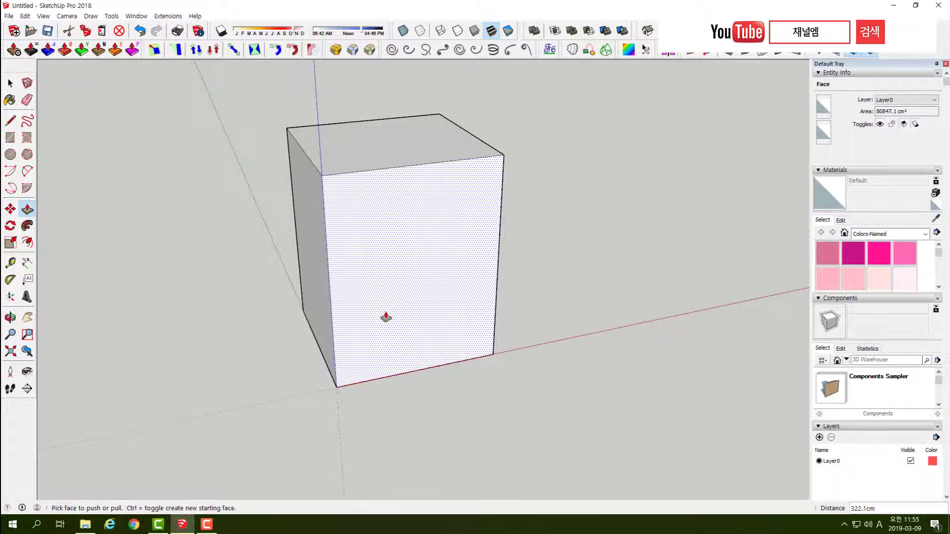
pyautogui.press('space')
pyautogui.tripleClick(386, 314)
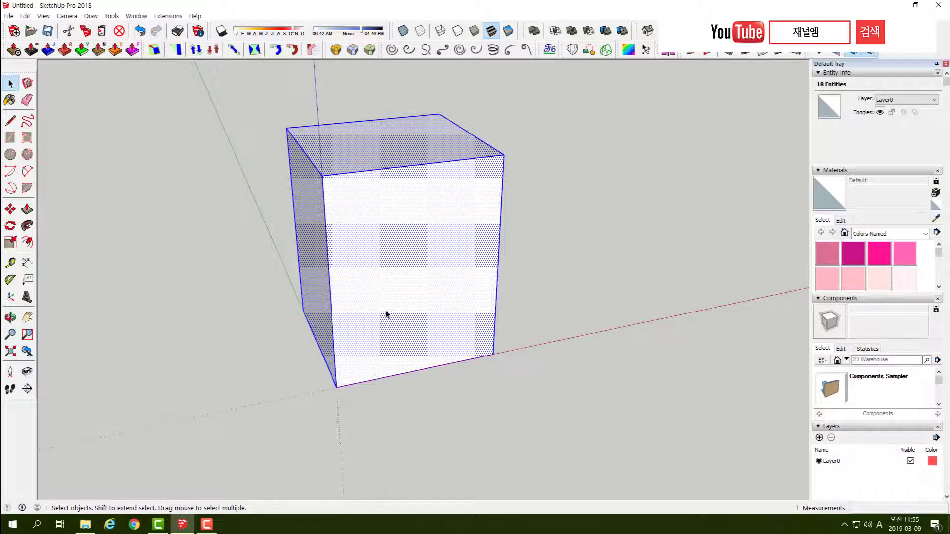
pyautogui.rightClick(387, 315)
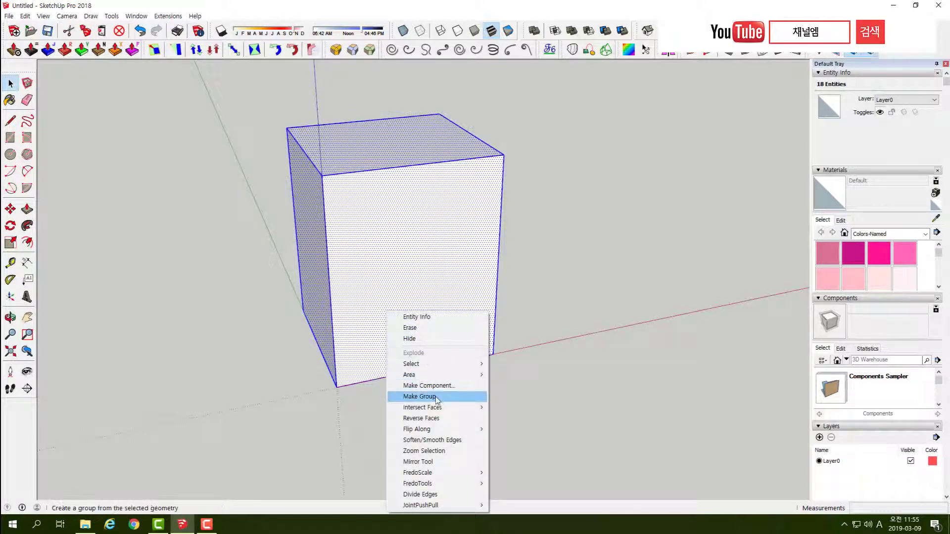
pyautogui.click(414, 394)
# Step: Move the box group about 276 cm along the red axis, starting from its corner at the origin
pyautogui.press('m')
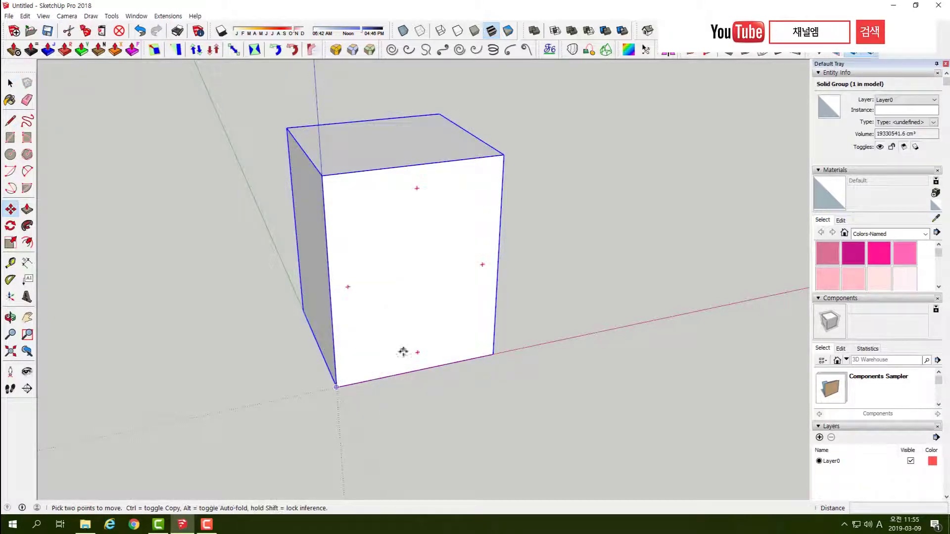
pyautogui.click(338, 386)
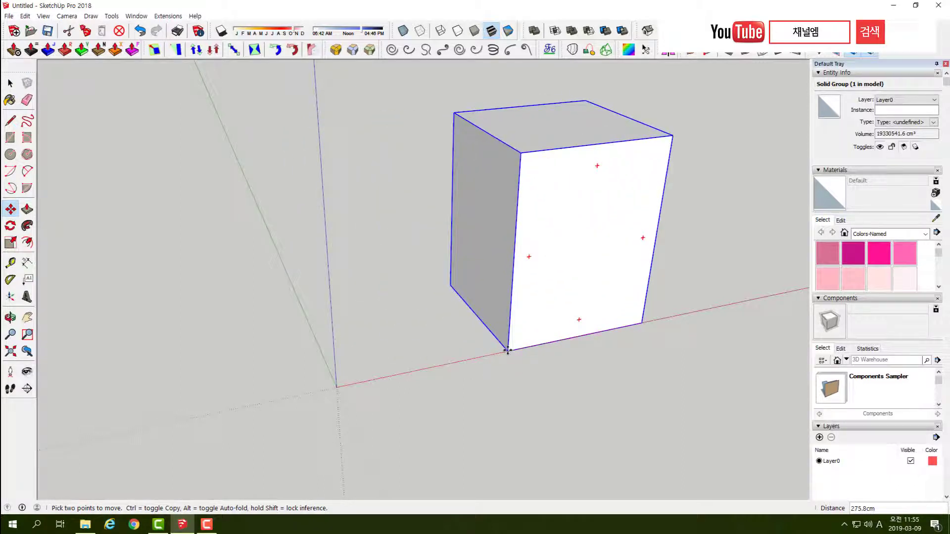
pyautogui.click(518, 378)
pyautogui.moveTo(518, 378); pyautogui.dragTo(405, 340, button='middle')
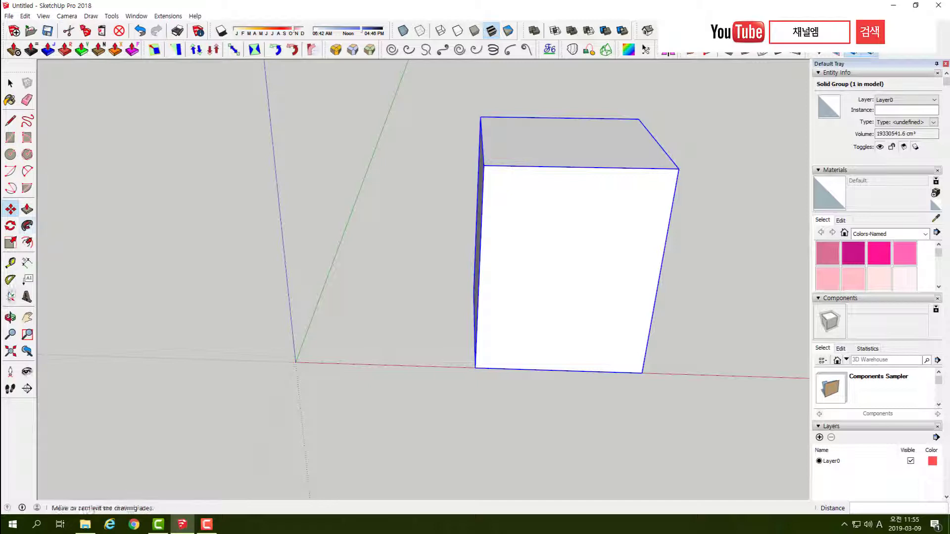
pyautogui.click(13, 299)
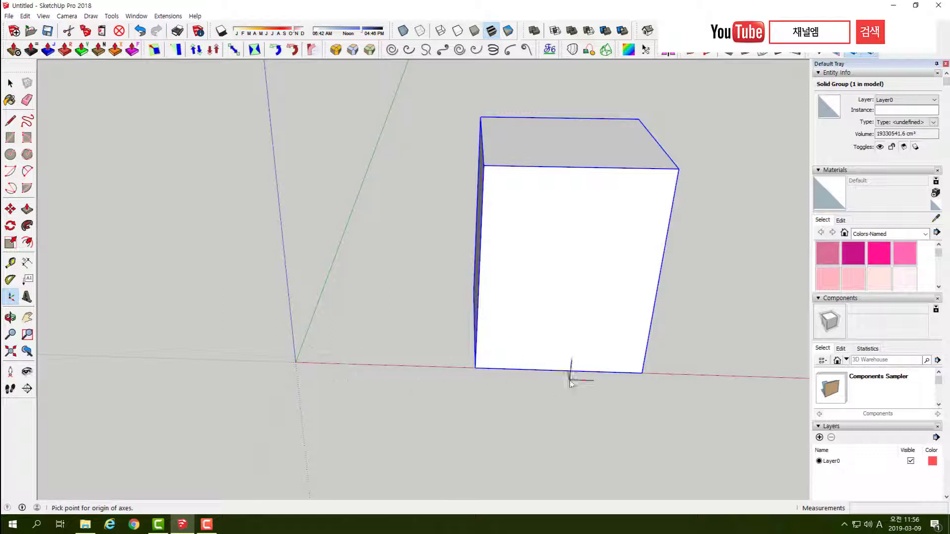
pyautogui.click(11, 85)
pyautogui.click(11, 85)
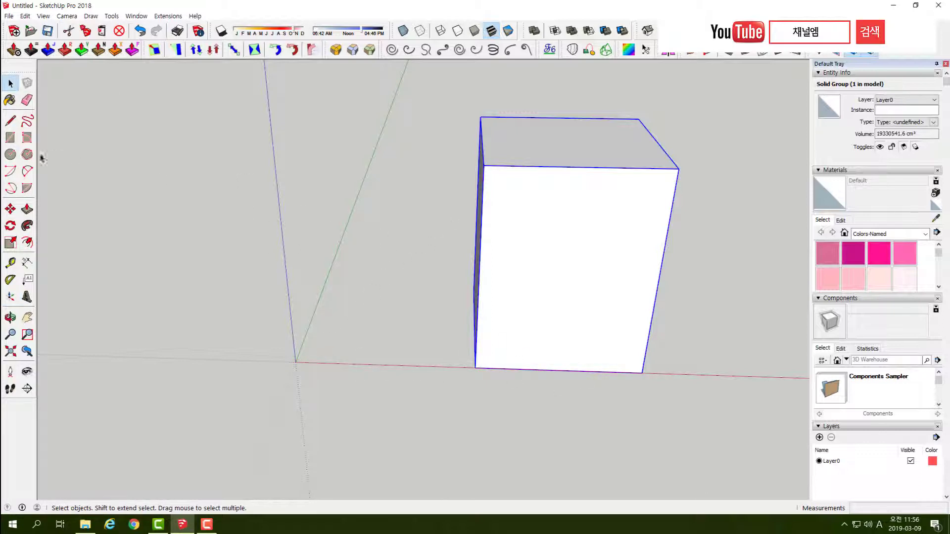
# Step: Draw a ground rectangle of about 149 x 199 cm between the green axis and the box
pyautogui.click(10, 138)
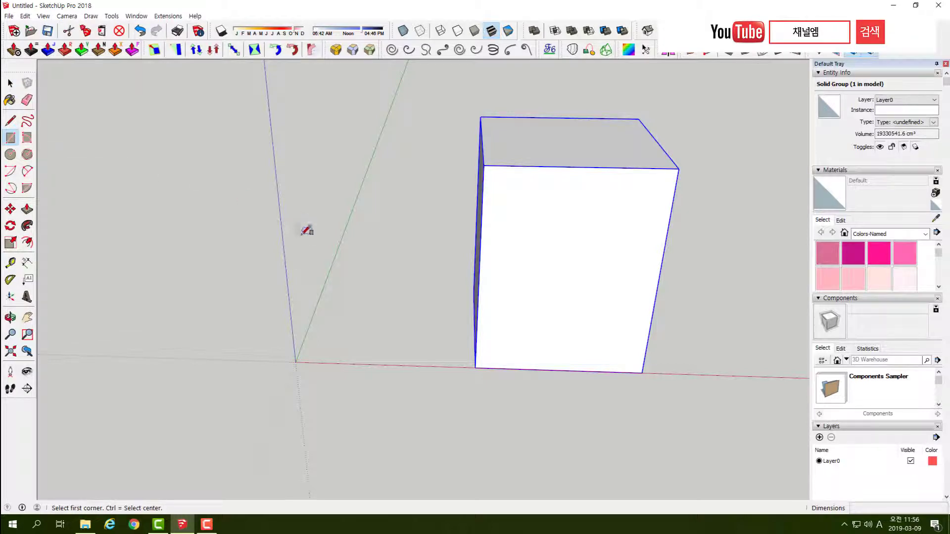
pyautogui.click(339, 251)
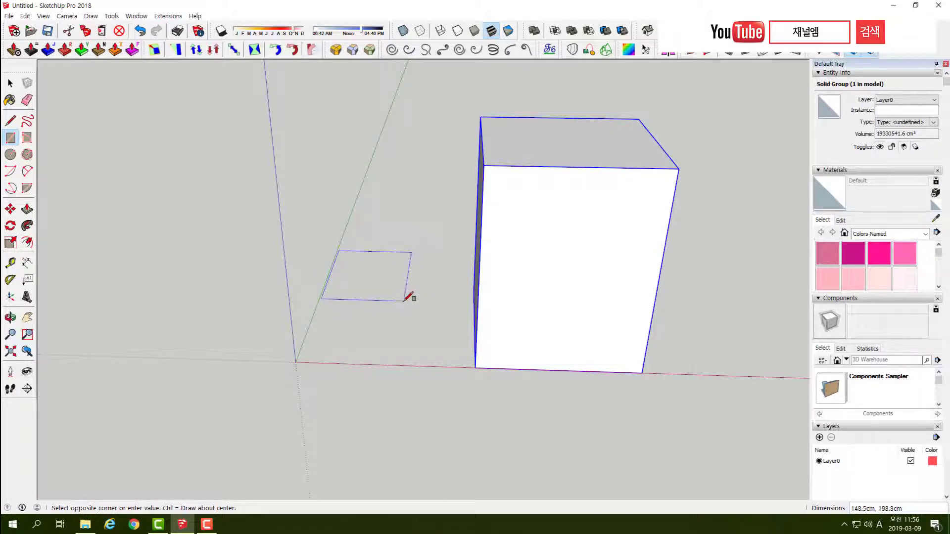
pyautogui.click(405, 300)
# Step: Rotate the flat ground rectangle about 40 degrees around its centre
pyautogui.click(11, 83)
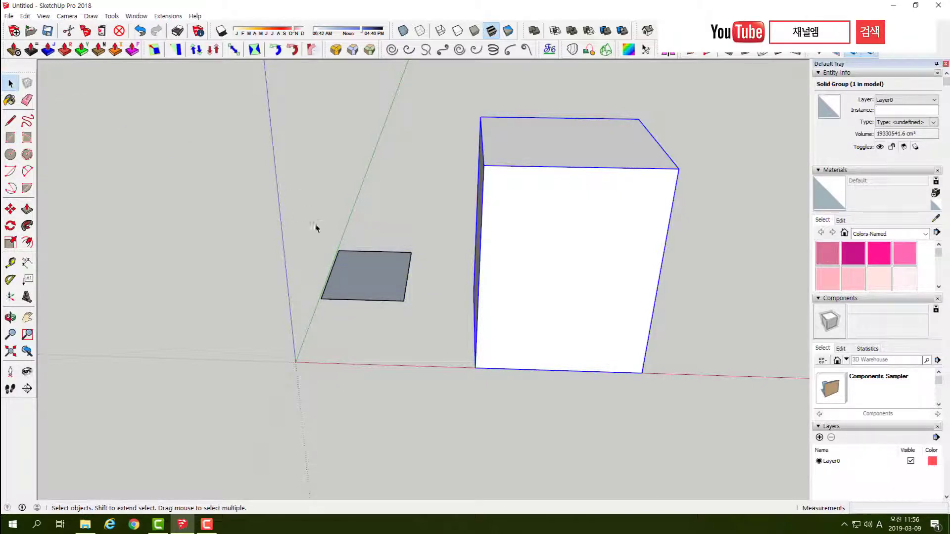
pyautogui.moveTo(315, 228); pyautogui.dragTo(416, 334)
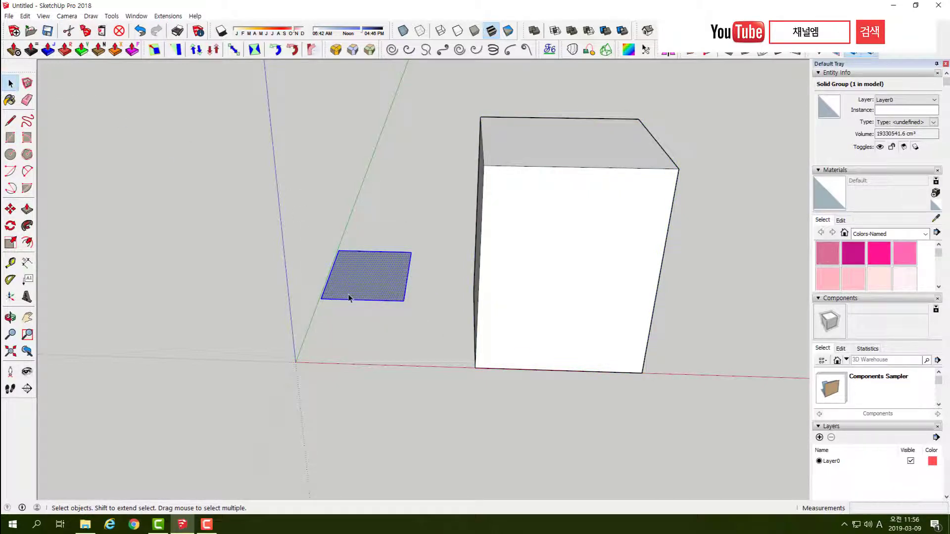
pyautogui.click(12, 228)
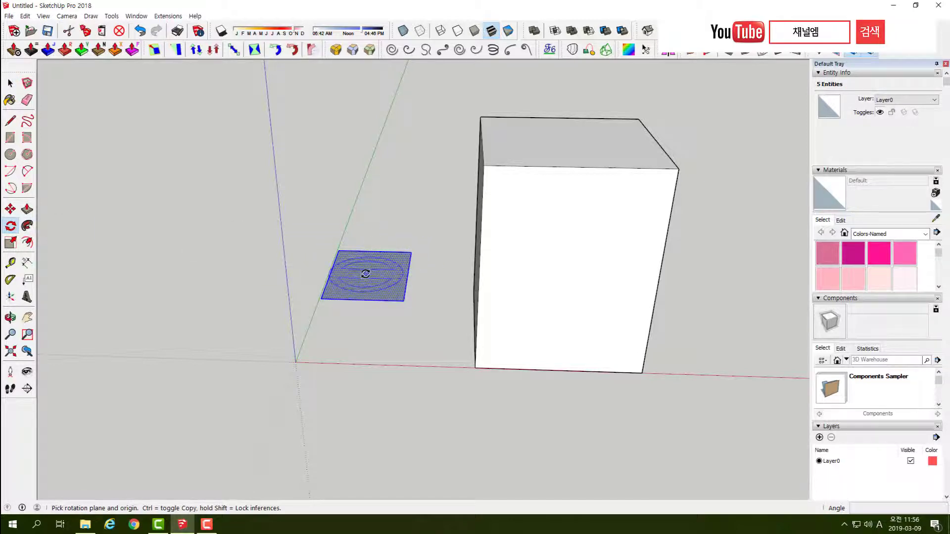
pyautogui.click(366, 274)
pyautogui.click(408, 274)
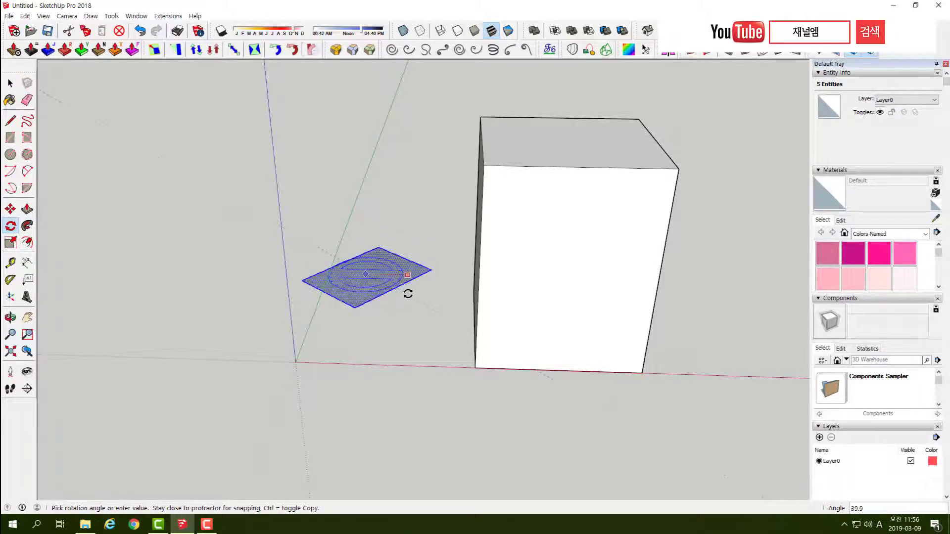
pyautogui.click(408, 294)
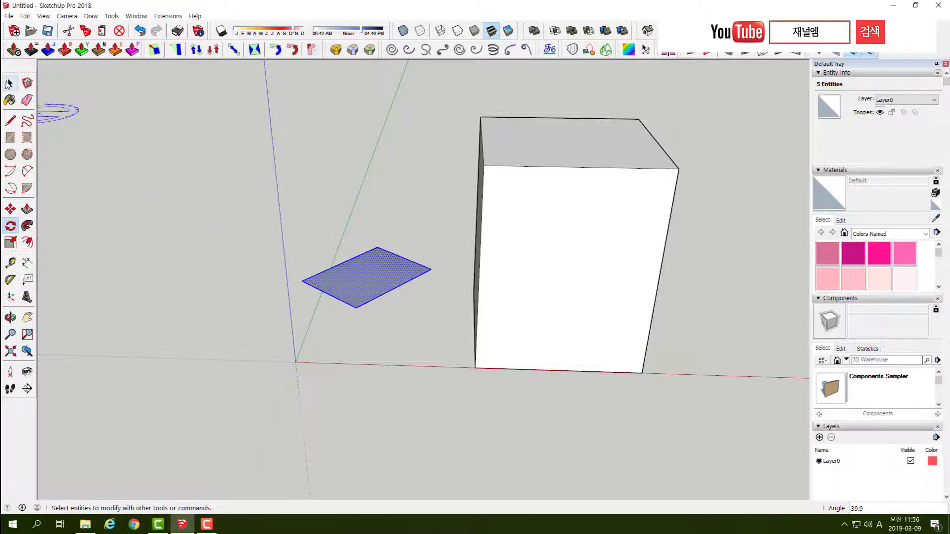
# Step: Delete the rotated ground rectangle beside the box
pyautogui.click(9, 84)
pyautogui.moveTo(253, 277); pyautogui.dragTo(365, 239, button='middle')
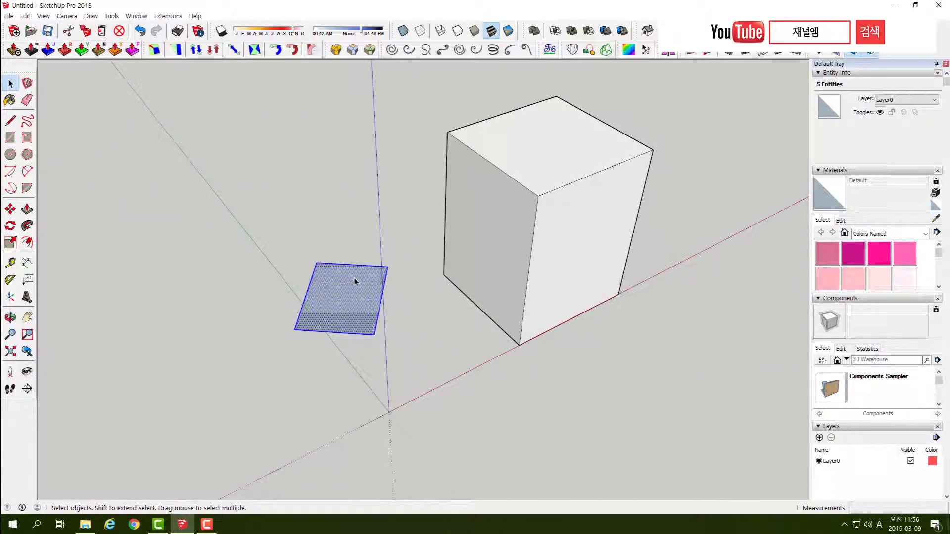
pyautogui.press('Delete')
# Step: Rotate the box group about 33 degrees on the ground plane around its bottom corner on the red axis
pyautogui.moveTo(411, 305); pyautogui.dragTo(341, 299, button='middle')
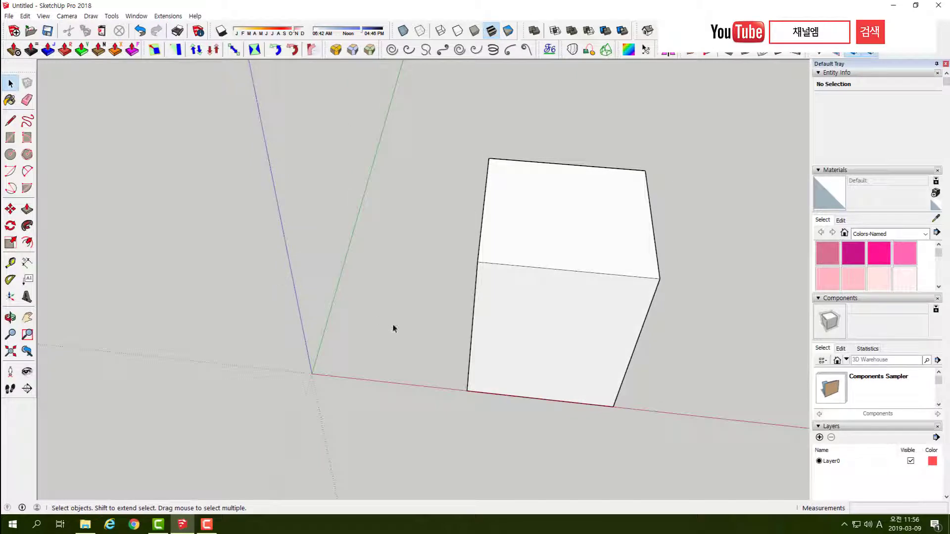
pyautogui.moveTo(393, 326); pyautogui.dragTo(506, 302, button='middle')
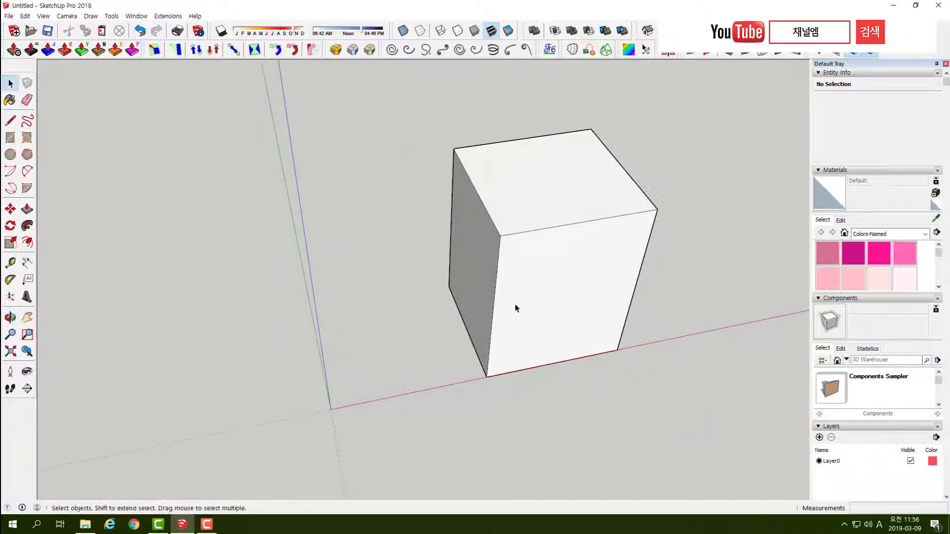
pyautogui.click(519, 248)
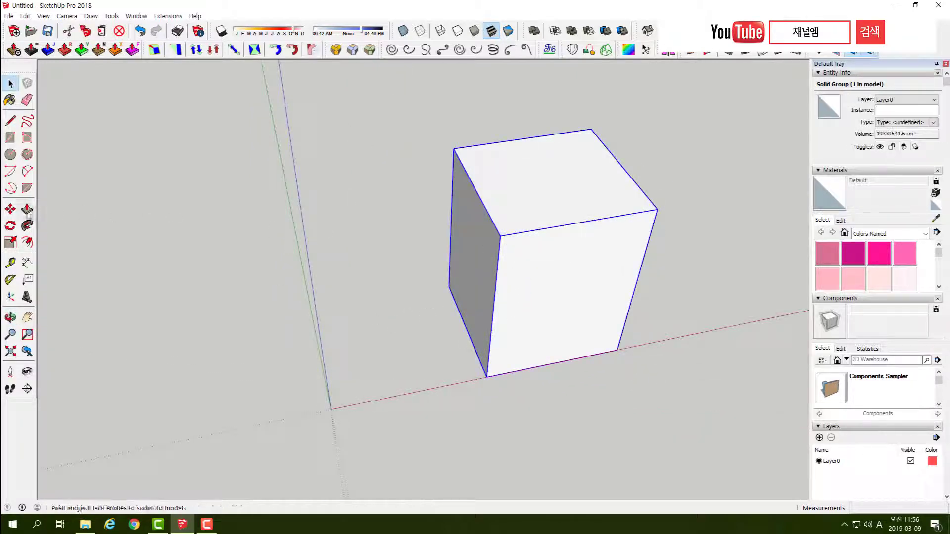
pyautogui.click(13, 228)
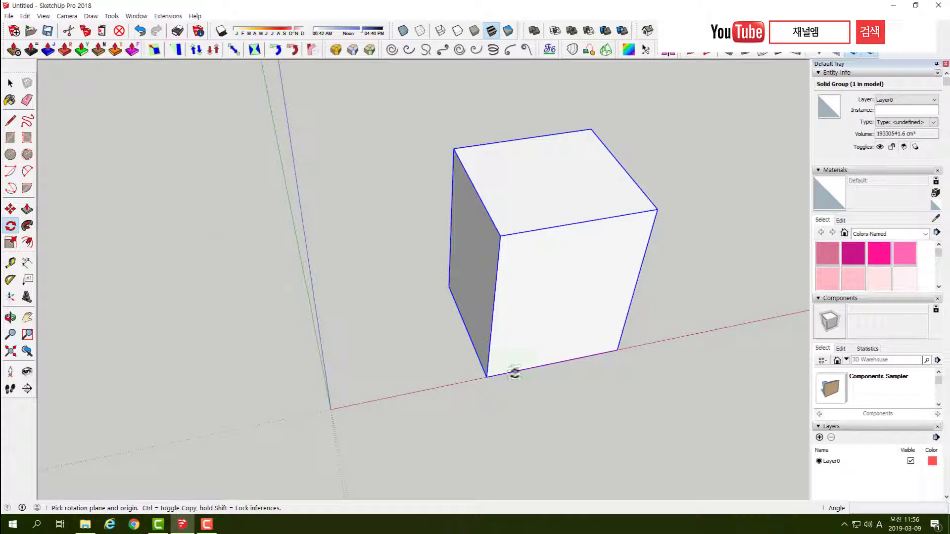
pyautogui.click(486, 377)
pyautogui.click(451, 291)
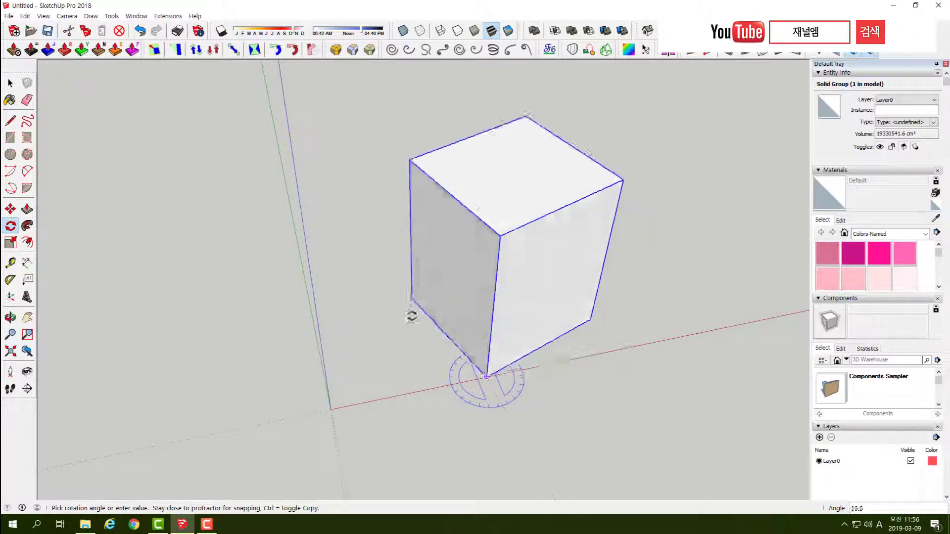
pyautogui.click(399, 326)
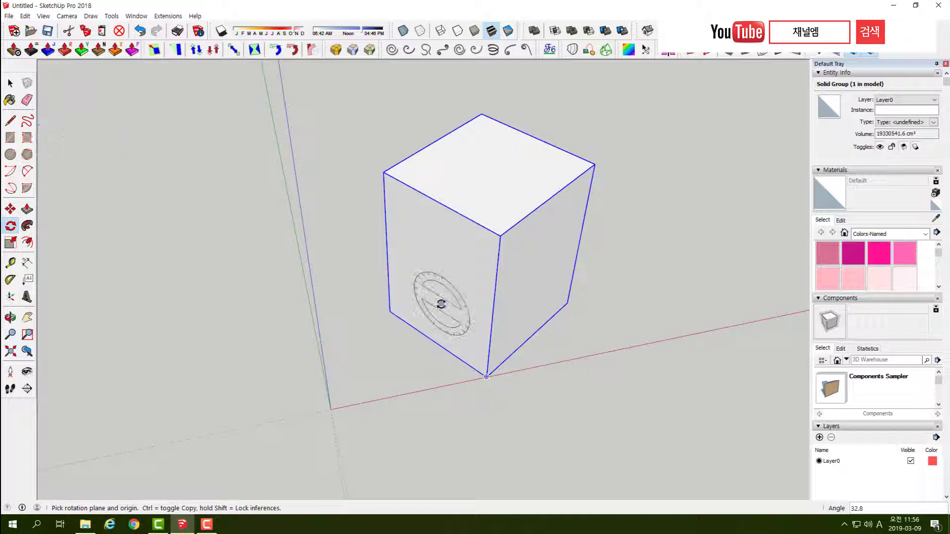
# Step: Draw a straight line along the rotated box's bottom edge that meets the red axis, extending well beyond both ends
pyautogui.moveTo(436, 307); pyautogui.dragTo(453, 301, button='middle')
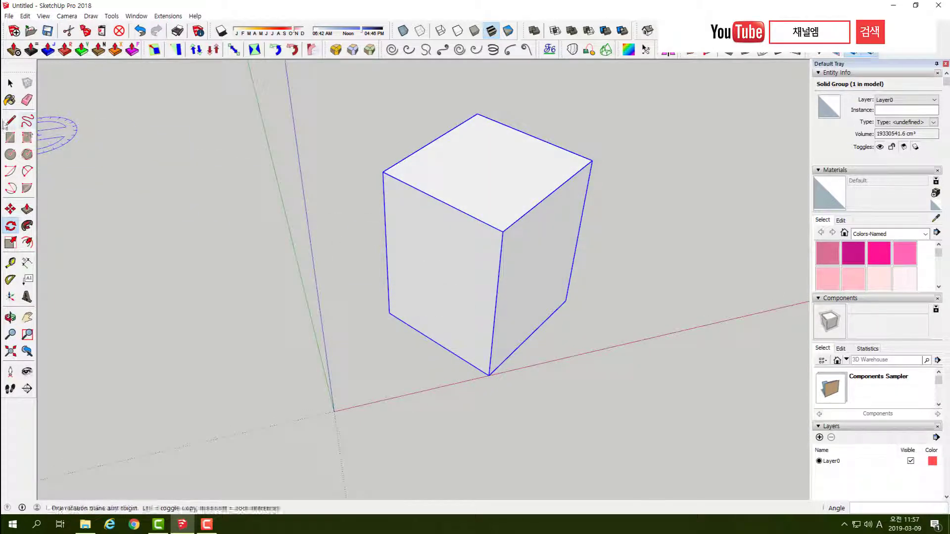
pyautogui.press('l')
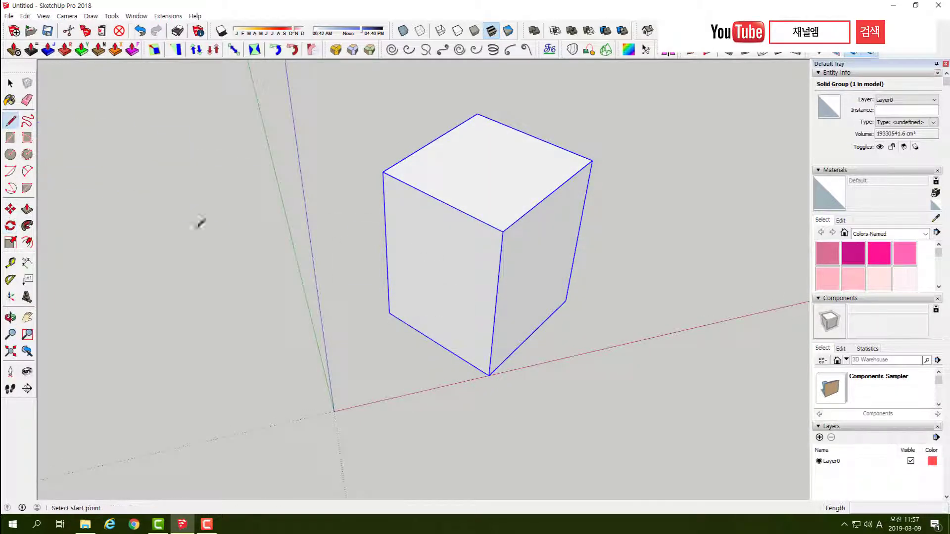
pyautogui.click(433, 430)
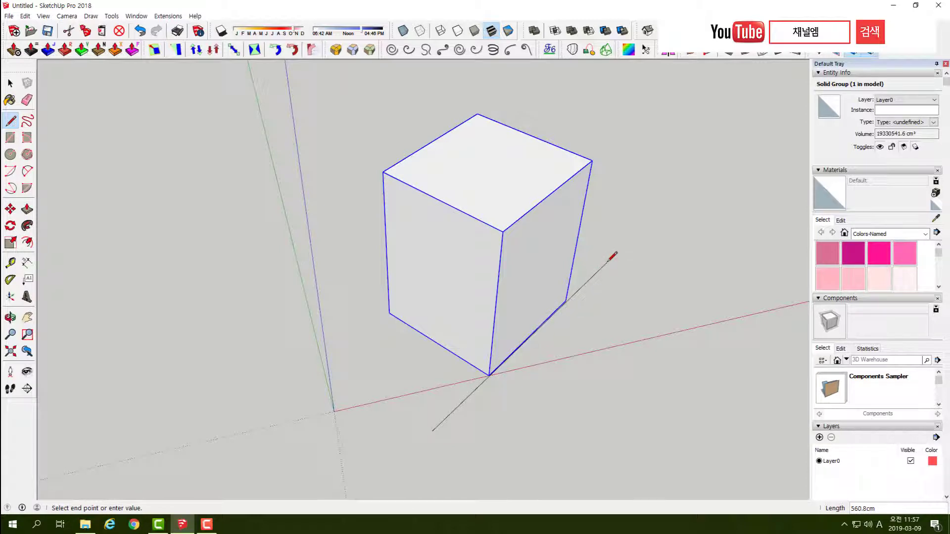
pyautogui.click(744, 128)
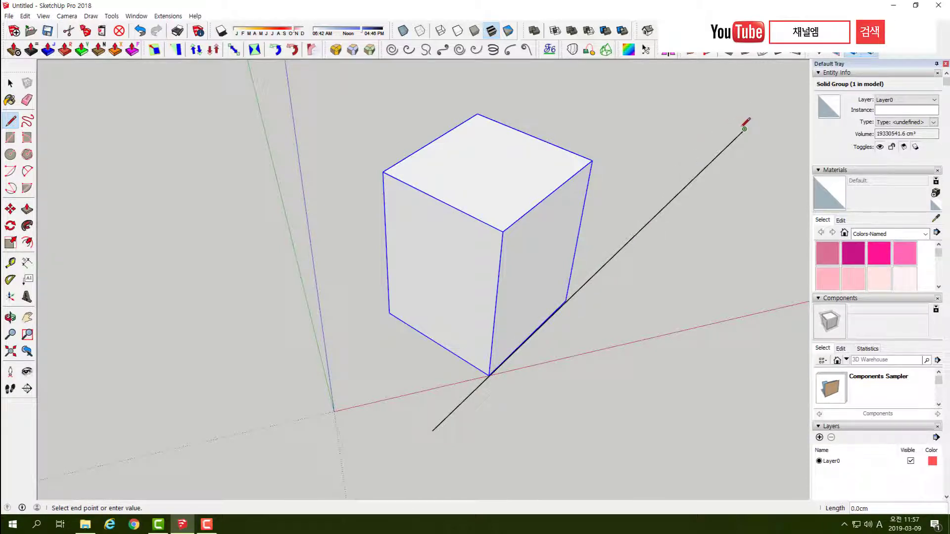
pyautogui.scroll(-5, 742, 130)
pyautogui.moveTo(736, 136); pyautogui.dragTo(595, 191, button='middle')
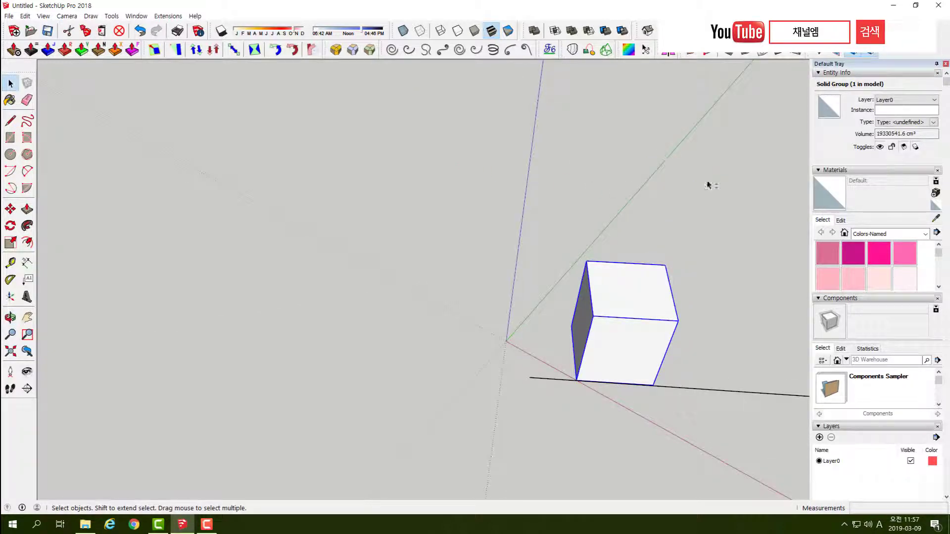
pyautogui.moveTo(708, 186); pyautogui.dragTo(700, 315, button='middle')
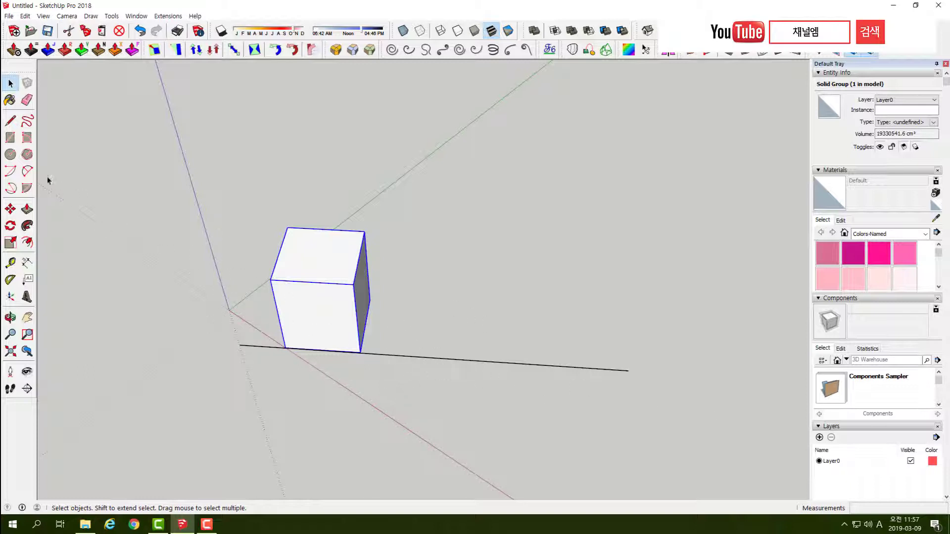
pyautogui.click(10, 138)
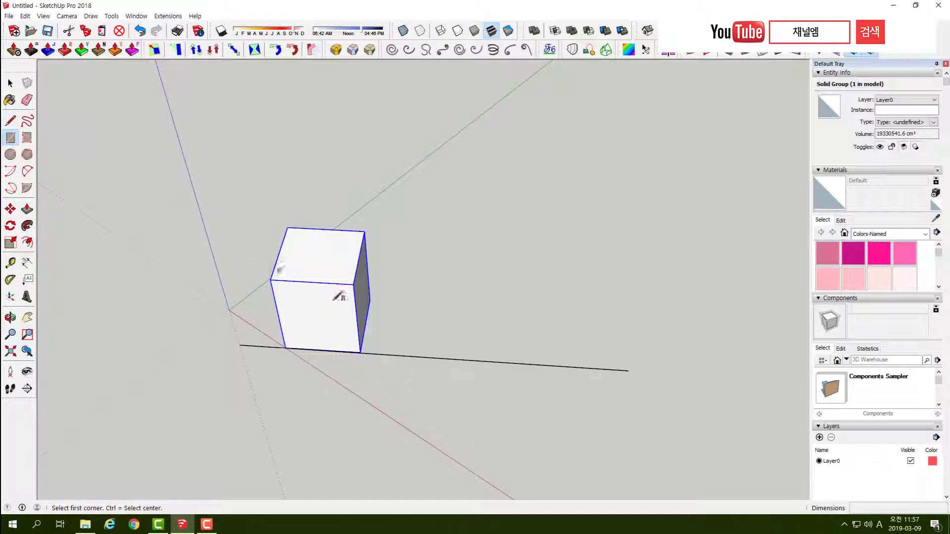
pyautogui.click(388, 355)
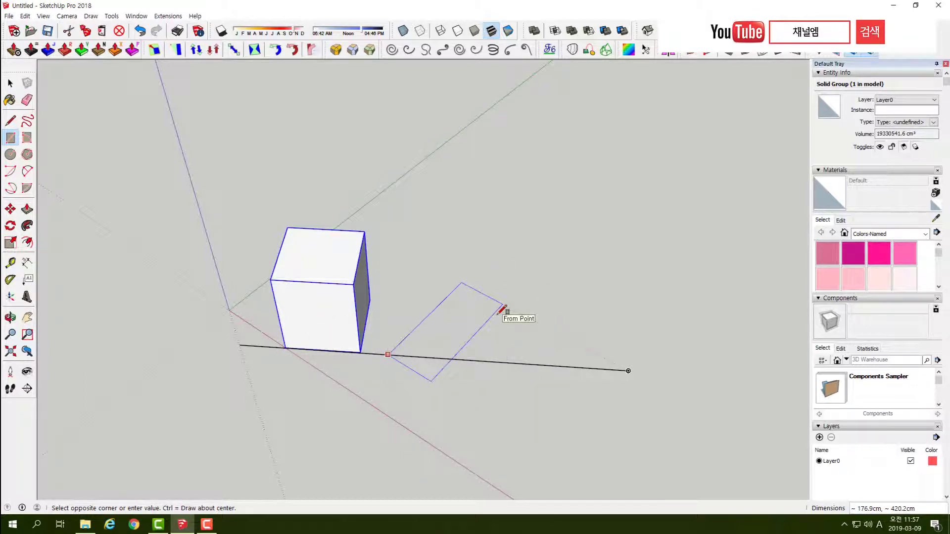
pyautogui.hotkey('ctrl', 't')
pyautogui.press('space')
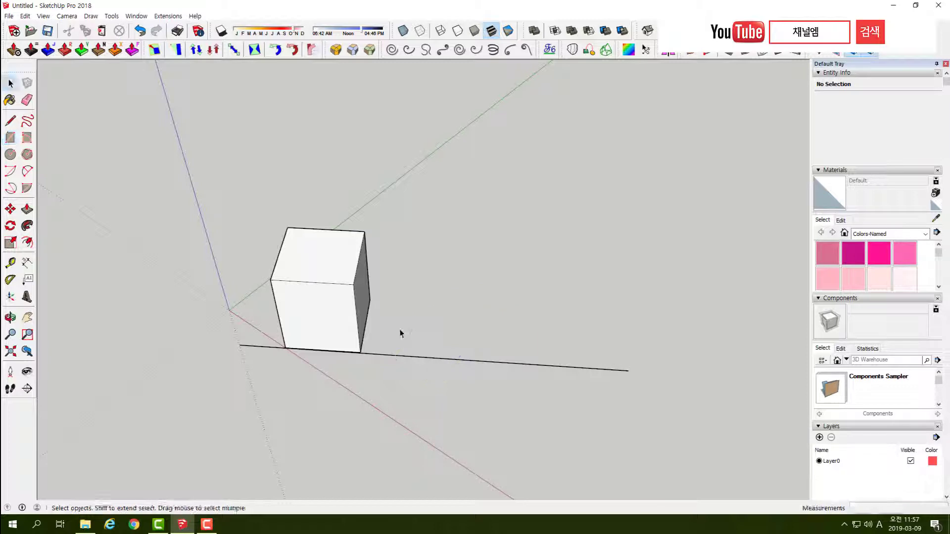
# Step: Place the drawing axes with their origin at the box's front bottom corner and the red axis along its base-edge line
pyautogui.scroll(3, 330, 328)
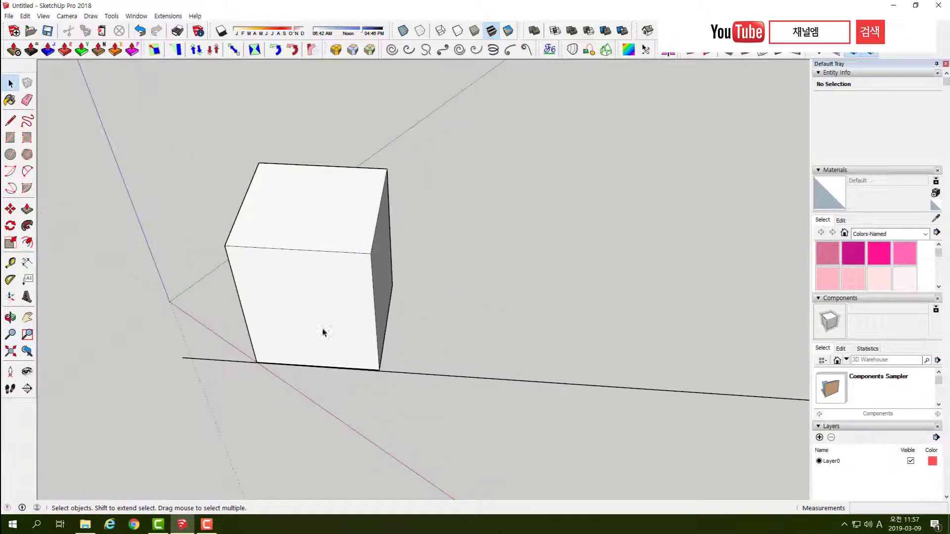
pyautogui.moveTo(322, 328); pyautogui.dragTo(212, 269, button='middle')
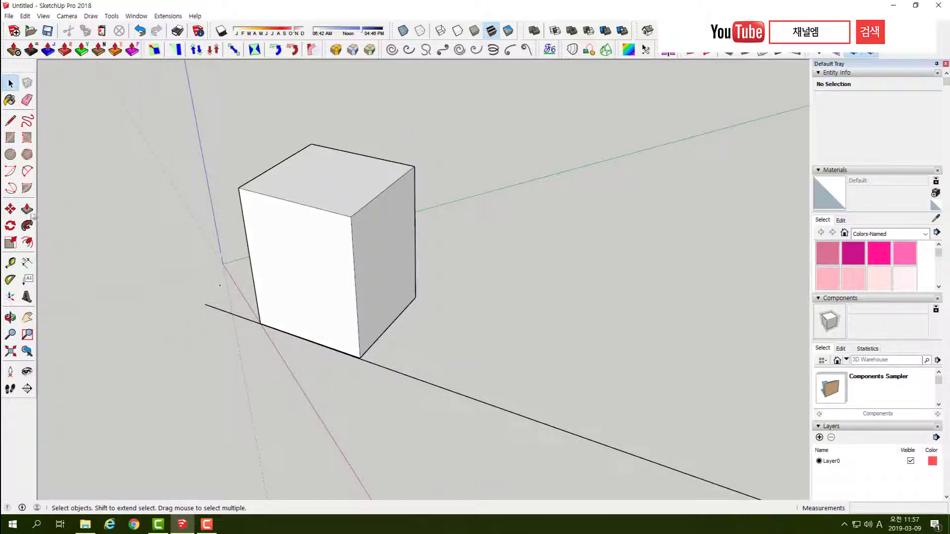
pyautogui.click(11, 298)
pyautogui.moveTo(230, 260); pyautogui.dragTo(411, 274, button='middle')
pyautogui.moveTo(386, 354); pyautogui.dragTo(451, 322, button='middle')
pyautogui.scroll(6, 304, 399)
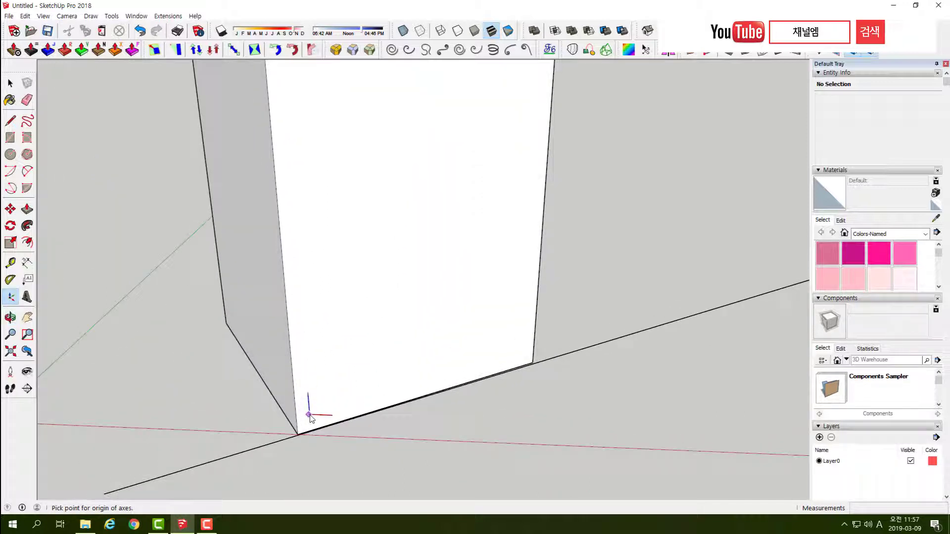
pyautogui.moveTo(310, 418); pyautogui.dragTo(321, 362, button='middle')
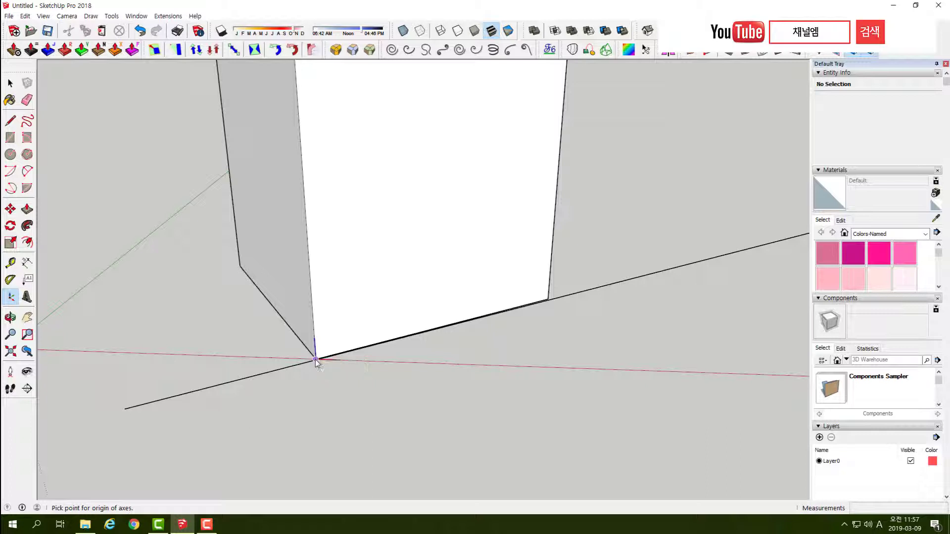
pyautogui.click(315, 360)
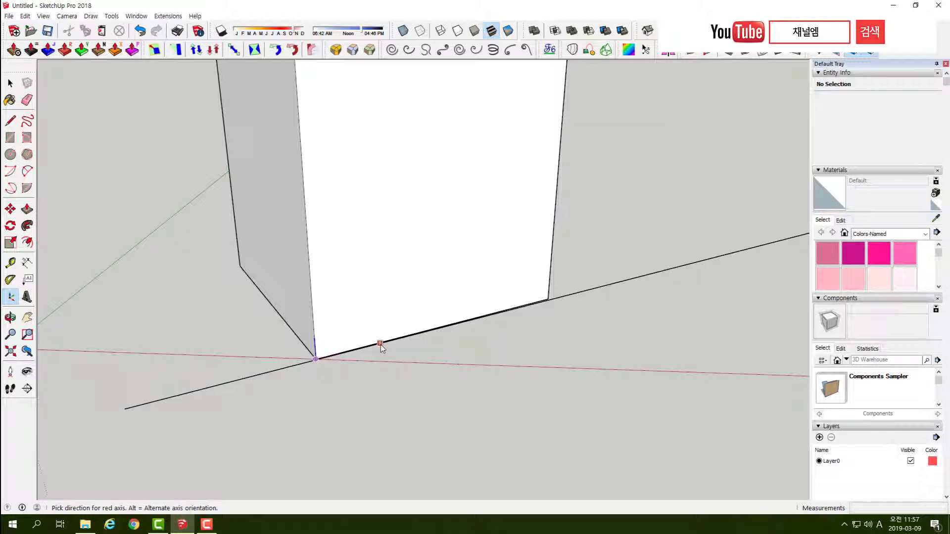
pyautogui.click(381, 345)
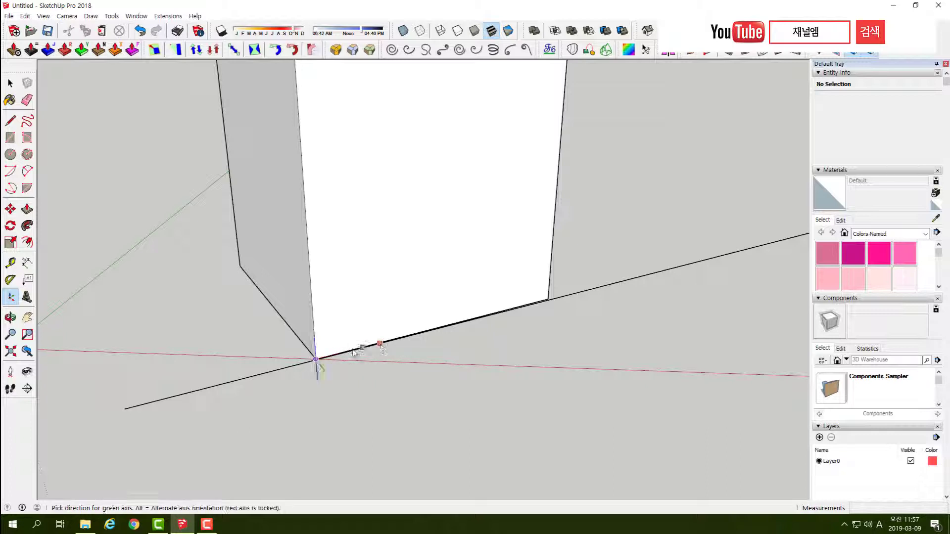
pyautogui.click(294, 337)
# Step: Draw a ground rectangle beside the box, starting on the base-edge line and aligned with the relocated axes
pyautogui.scroll(-2, 521, 341)
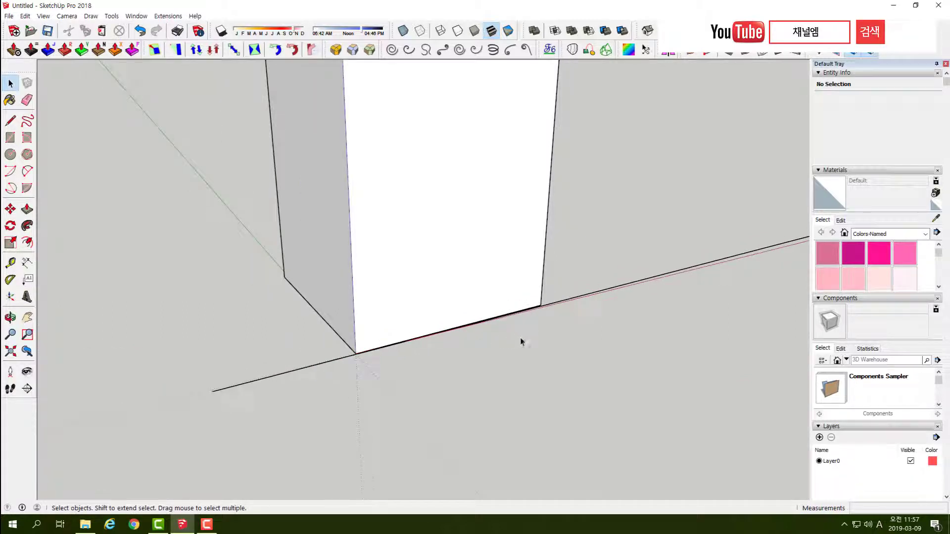
pyautogui.scroll(-3, 520, 341)
pyautogui.moveTo(570, 358); pyautogui.dragTo(484, 336, button='middle')
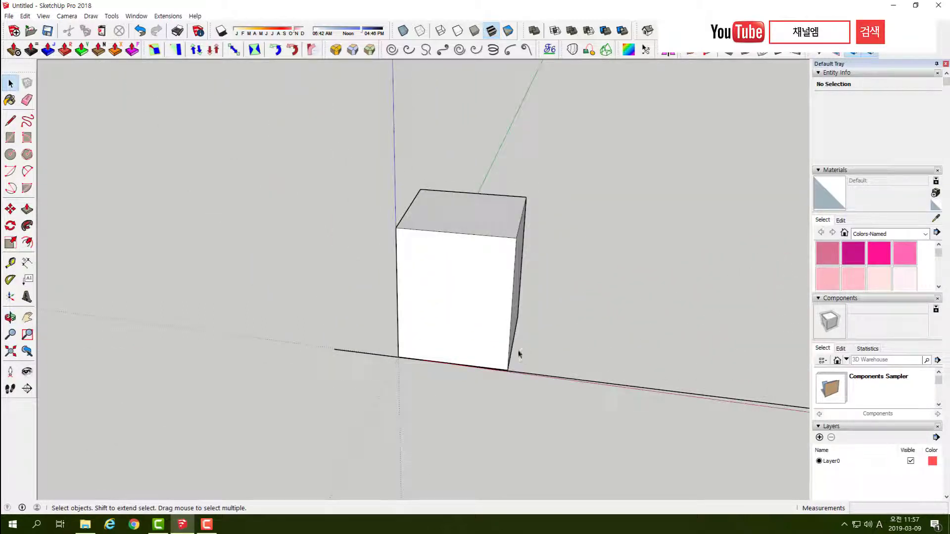
pyautogui.moveTo(515, 354)
pyautogui.mouseDown(button='middle')
pyautogui.moveTo(483, 328)
pyautogui.moveTo(356, 299)
pyautogui.moveTo(418, 333)
pyautogui.moveTo(541, 371)
pyautogui.moveTo(350, 276)
pyautogui.mouseUp(button='middle')
pyautogui.moveTo(404, 315)
pyautogui.mouseDown(button='middle')
pyautogui.moveTo(413, 371)
pyautogui.moveTo(405, 365)
pyautogui.mouseUp(button='middle')
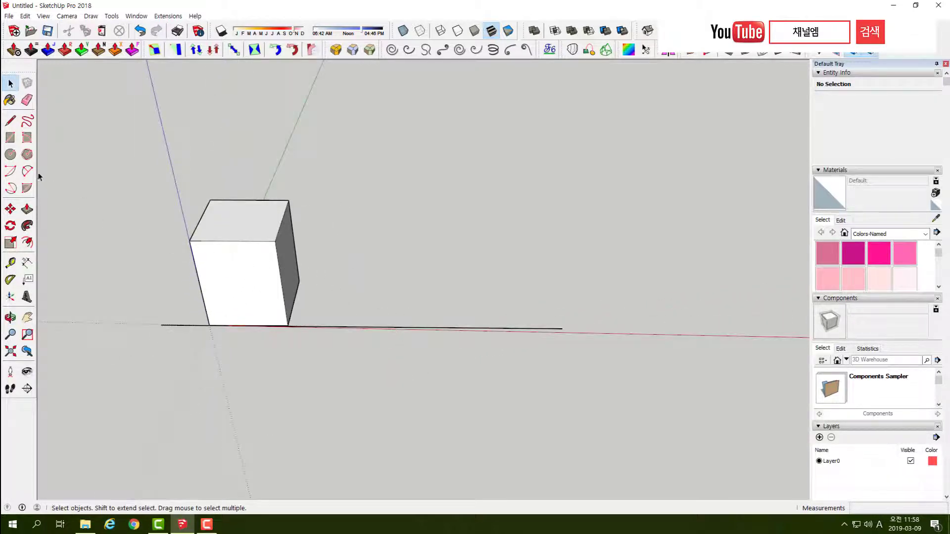
pyautogui.click(10, 138)
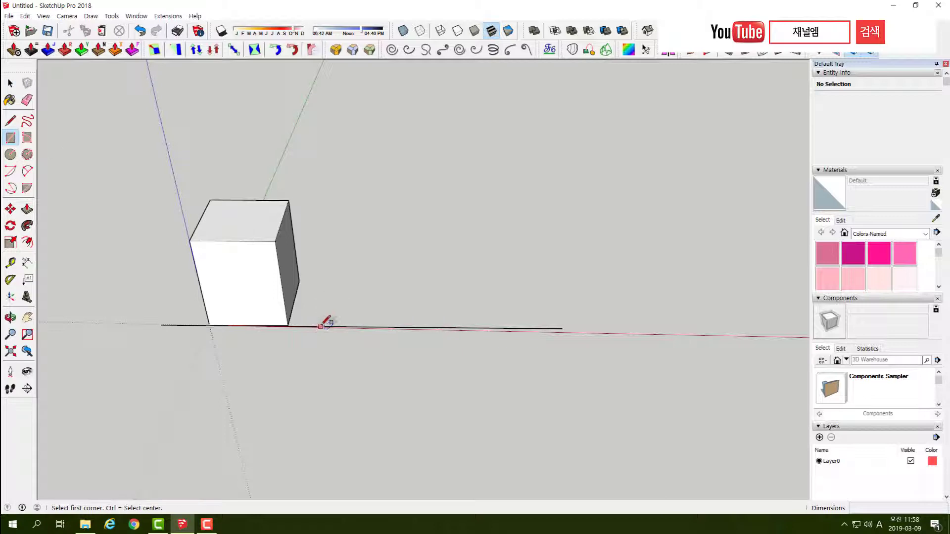
pyautogui.click(320, 326)
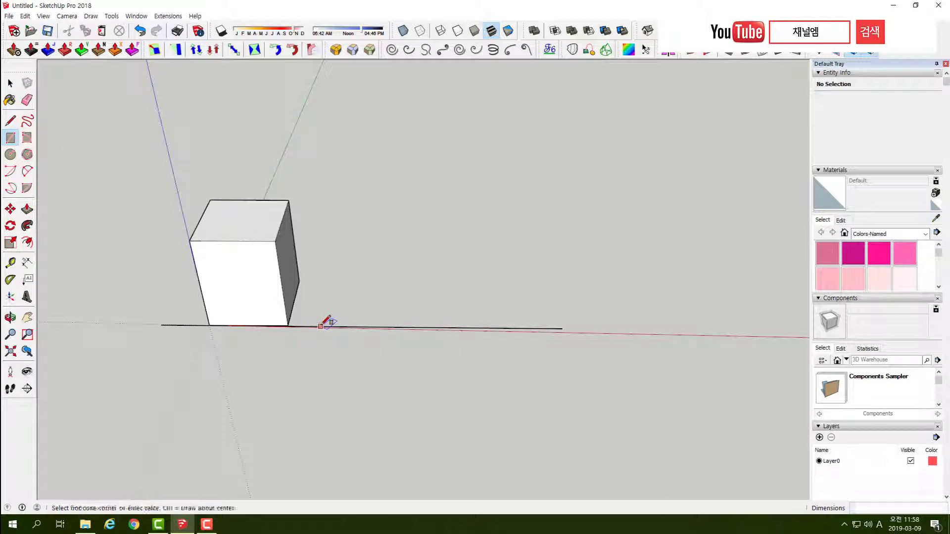
pyautogui.click(437, 278)
# Step: Push/Pull the new ground rectangle up about 607 cm into a tall box
pyautogui.press('p')
pyautogui.click(362, 307)
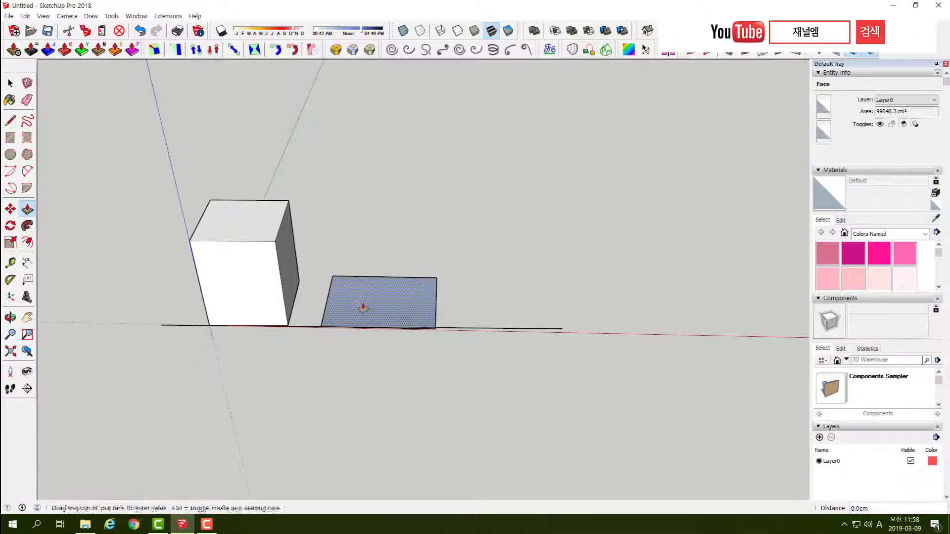
pyautogui.click(365, 121)
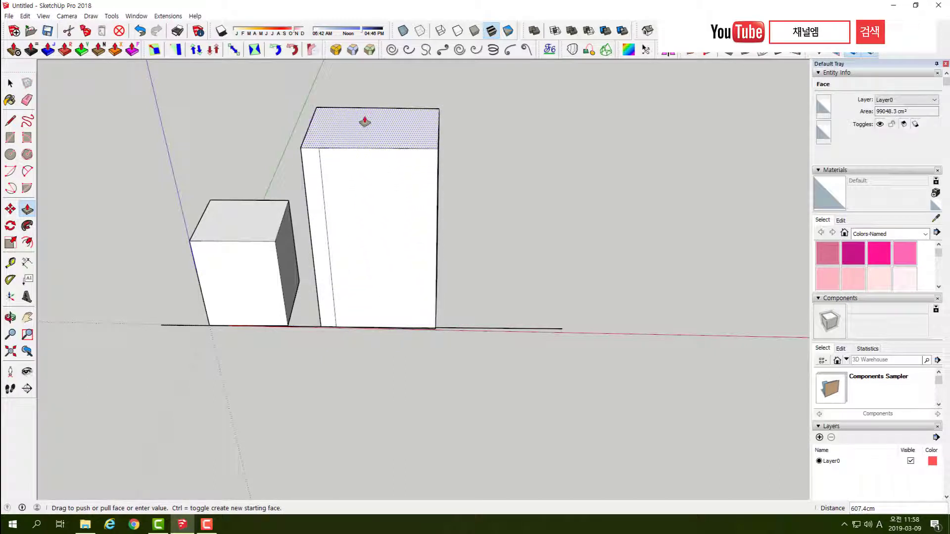
# Step: Reset the drawing axes to their default origin and orientation
pyautogui.scroll(-2, 336, 287)
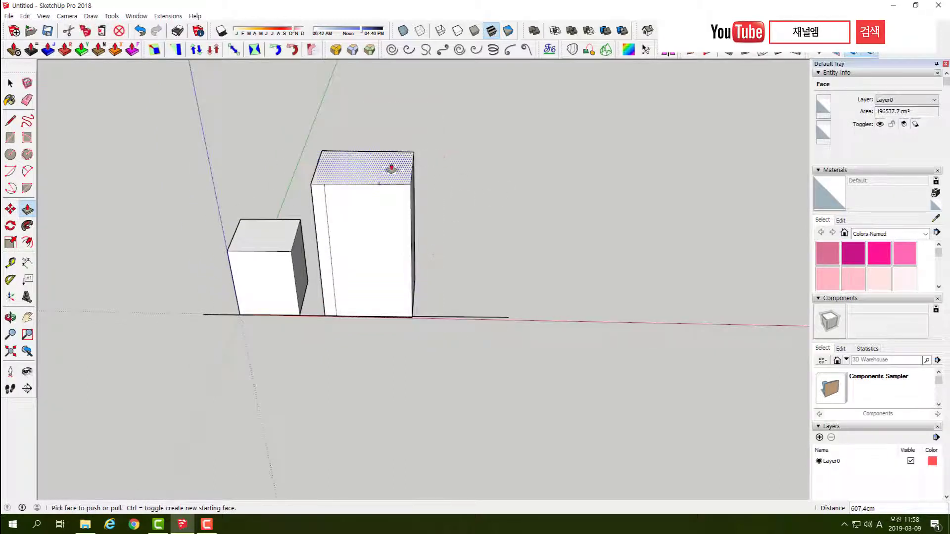
pyautogui.scroll(-2, 368, 225)
pyautogui.moveTo(341, 235); pyautogui.dragTo(130, 136, button='middle')
pyautogui.click(10, 83)
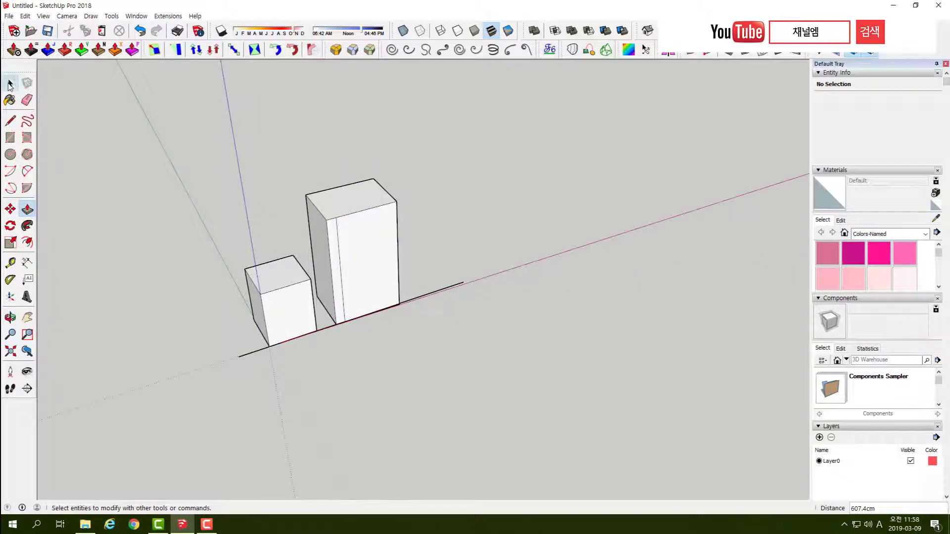
pyautogui.rightClick(251, 236)
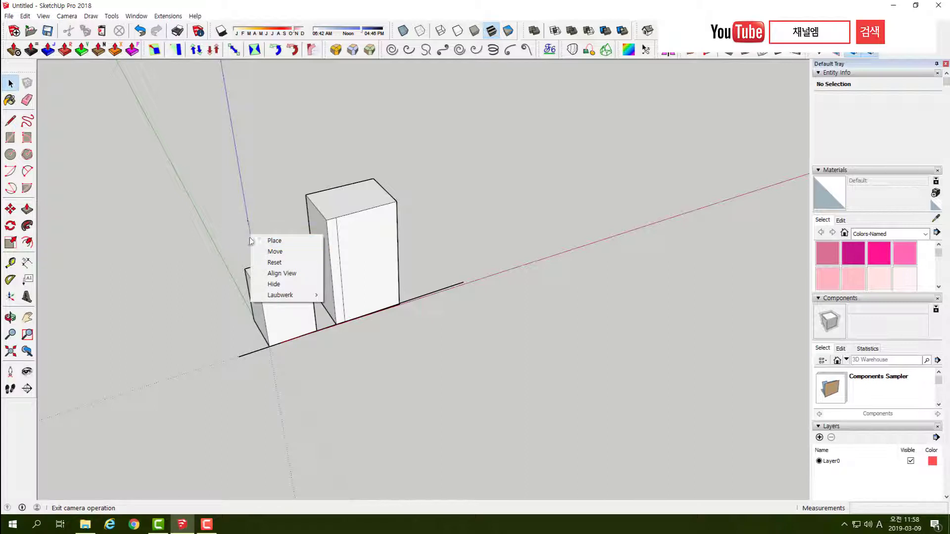
pyautogui.click(278, 265)
pyautogui.scroll(-2, 363, 356)
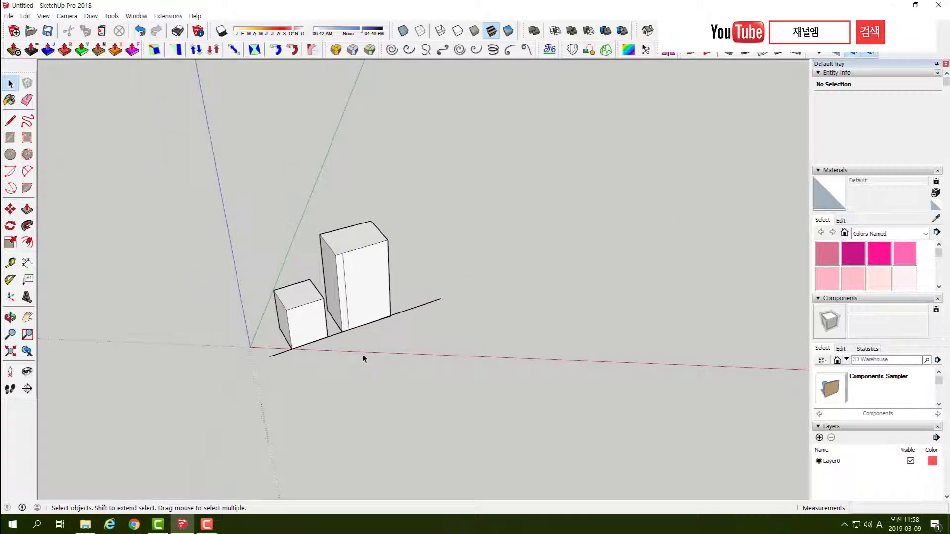
pyautogui.moveTo(362, 357); pyautogui.dragTo(251, 262, button='middle')
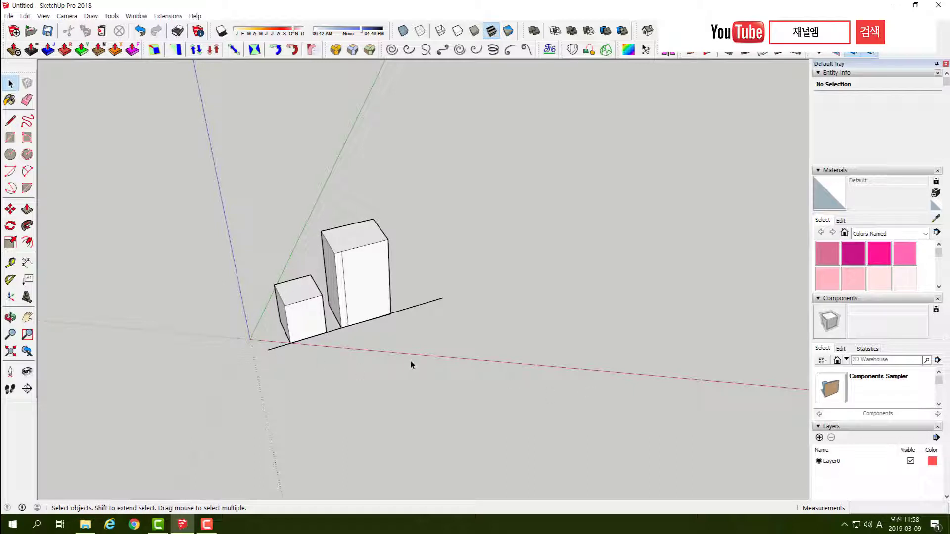
pyautogui.moveTo(387, 368); pyautogui.dragTo(462, 263, button='middle')
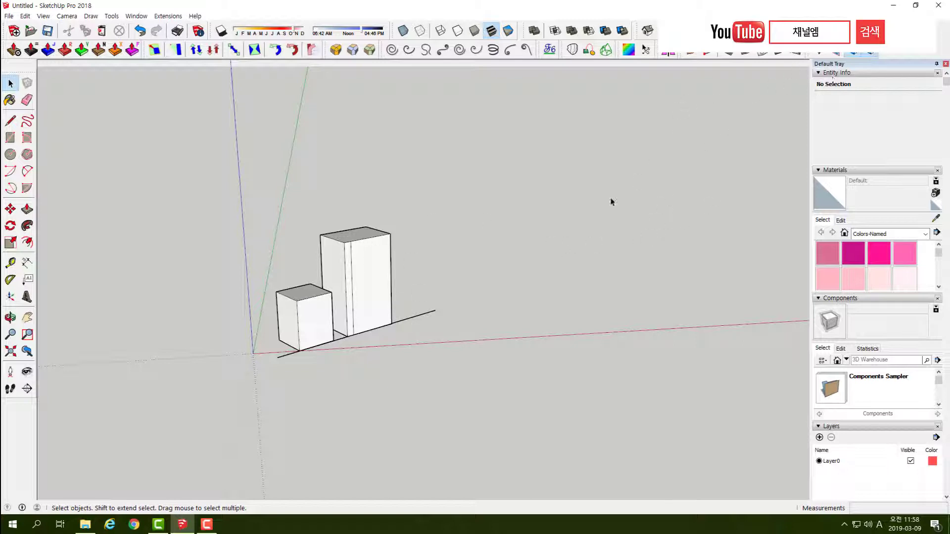
pyautogui.click(409, 321)
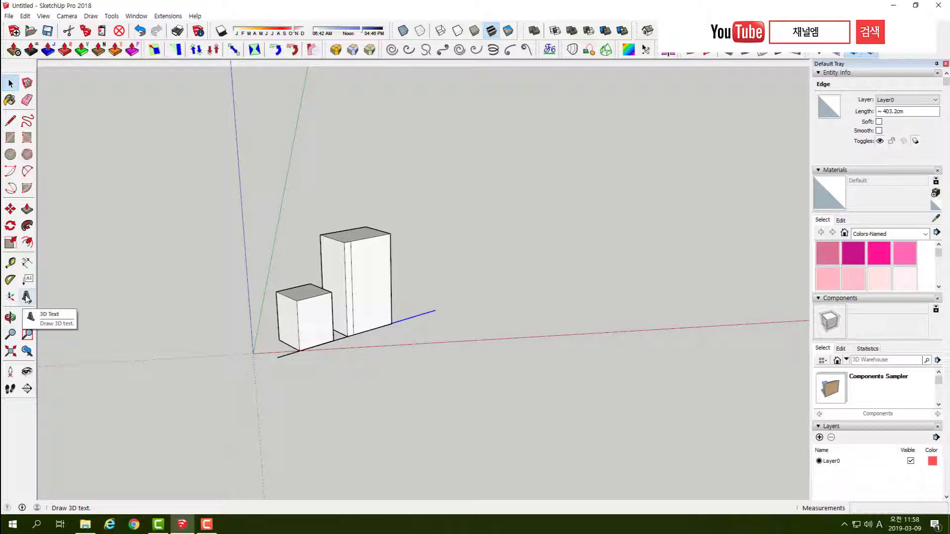
# Step: Create the 3D text "채널엠 에 오신것 환영합니다." and place it in the open area beyond the end of the base-edge line
pyautogui.moveTo(217, 277)
pyautogui.mouseDown(button='middle')
pyautogui.moveTo(227, 386)
pyautogui.moveTo(394, 266)
pyautogui.moveTo(352, 348)
pyautogui.moveTo(355, 228)
pyautogui.moveTo(369, 233)
pyautogui.moveTo(282, 248)
pyautogui.mouseUp(button='middle')
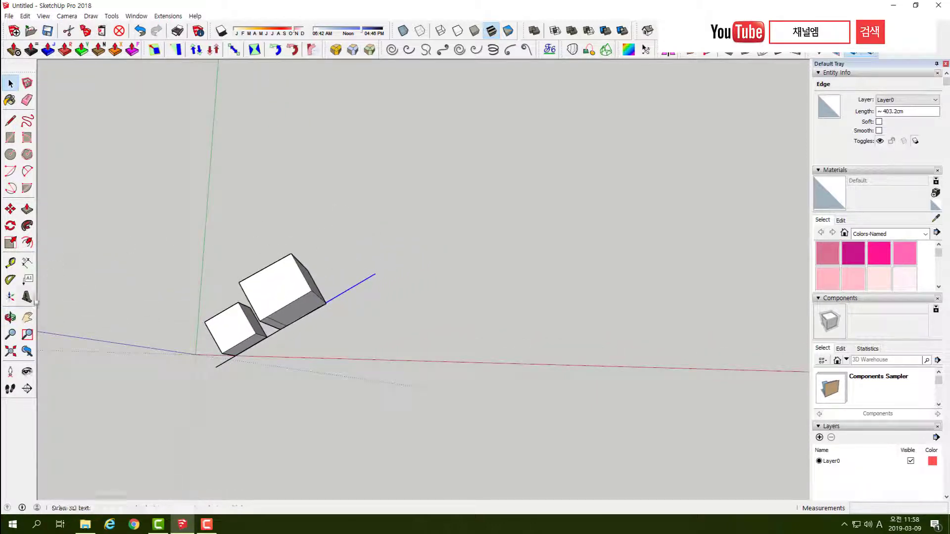
pyautogui.click(27, 298)
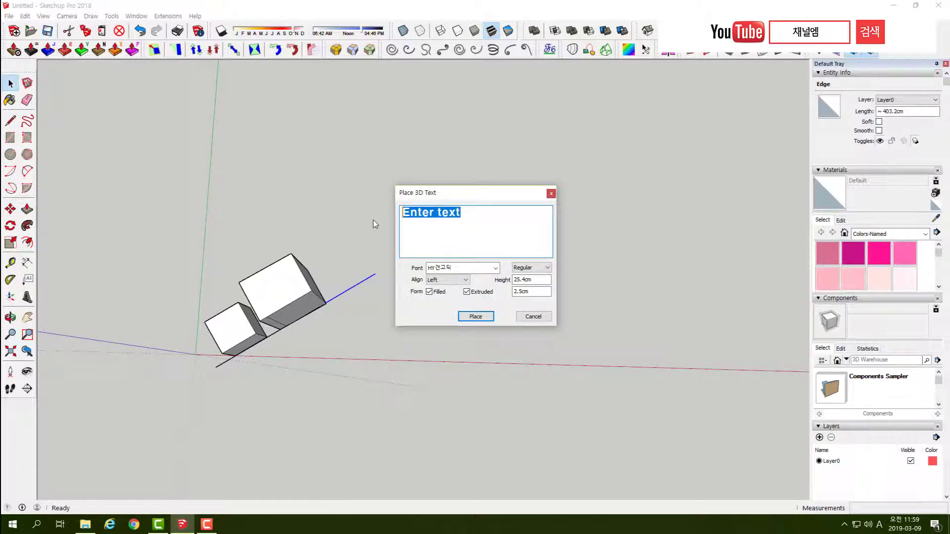
pyautogui.write('co')
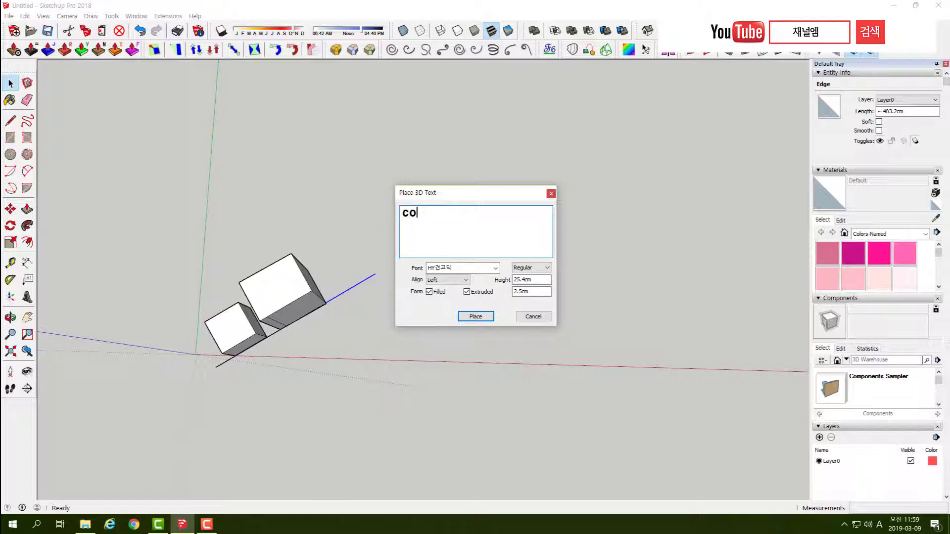
pyautogui.press('BackSpace')
pyautogui.press('BackSpace')
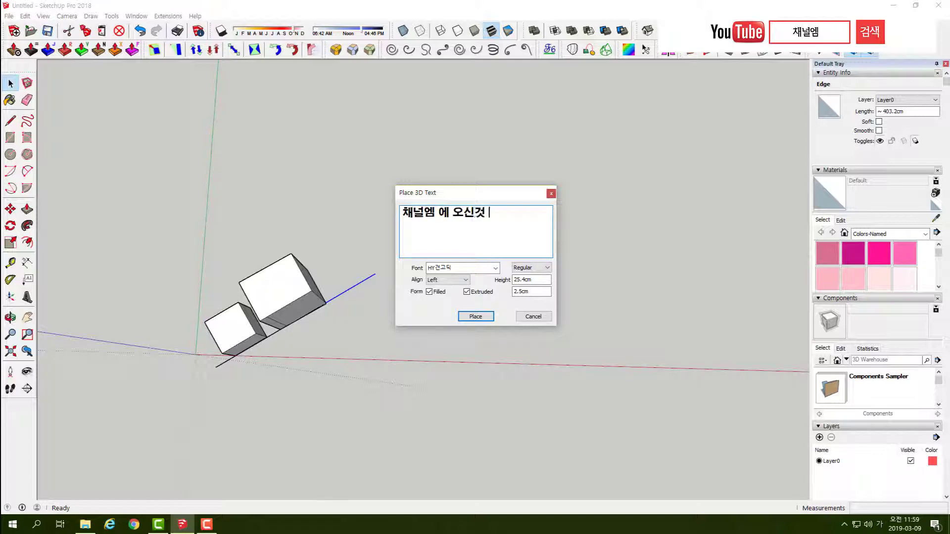
pyautogui.write('니다.')
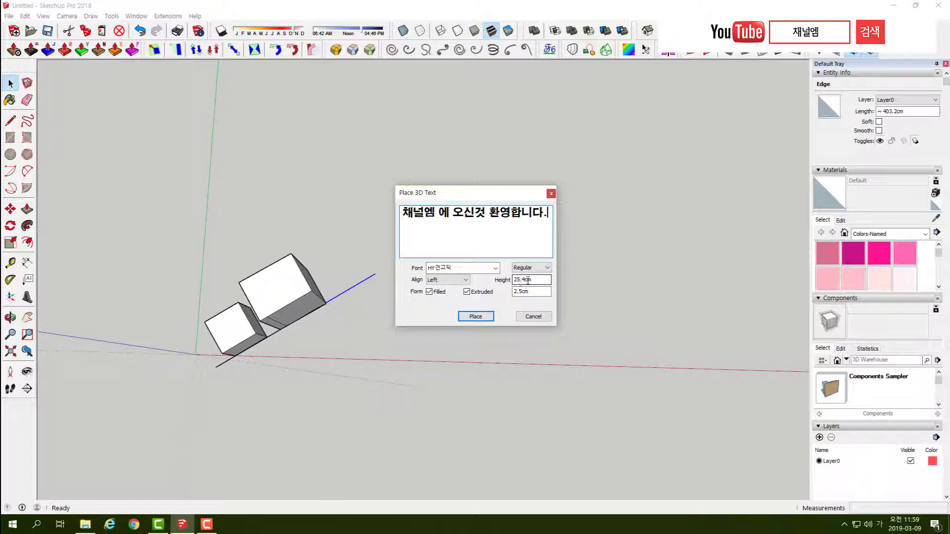
pyautogui.click(476, 318)
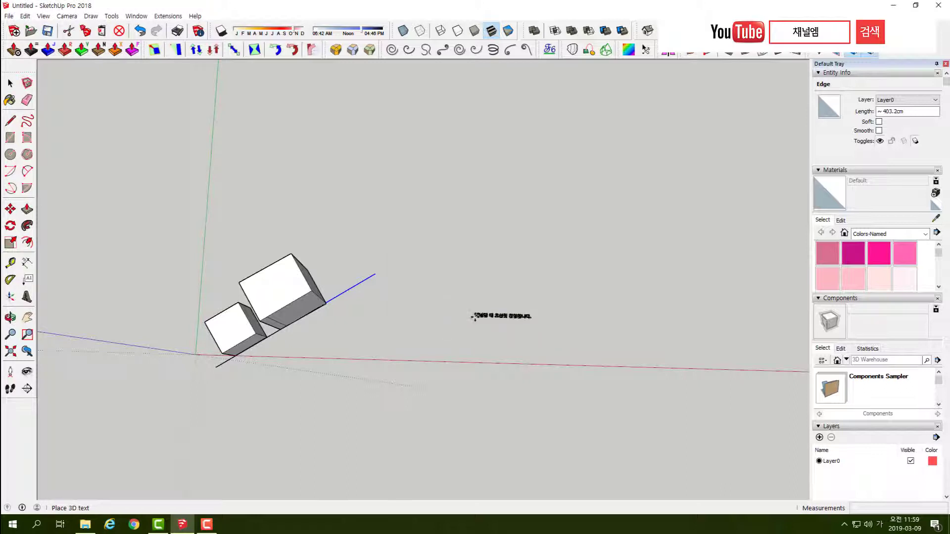
pyautogui.click(384, 210)
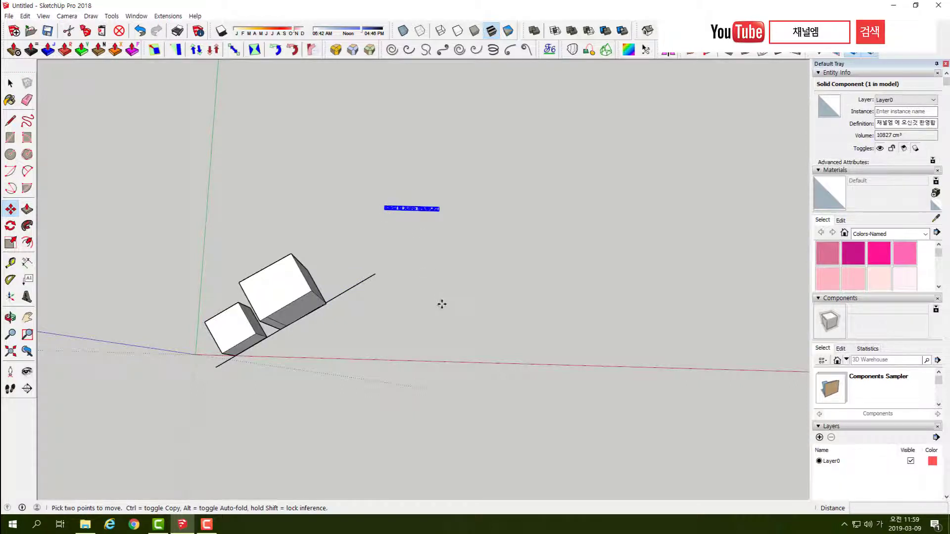
# Step: Examine the placed 3D text up close and from another angle
pyautogui.scroll(5, 441, 304)
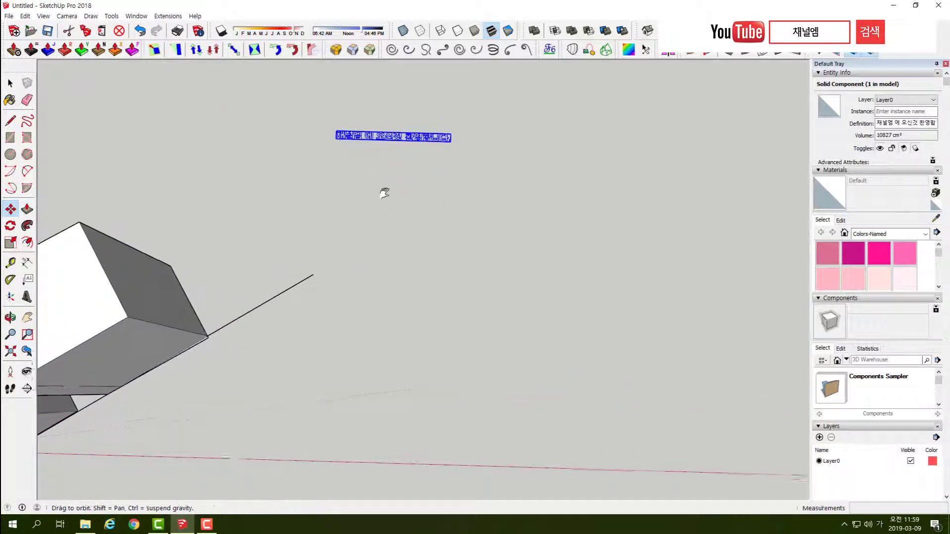
pyautogui.keyDown('shift'); pyautogui.moveTo(384, 191); pyautogui.dragTo(452, 339, button='middle'); pyautogui.keyUp('shift')
pyautogui.scroll(4, 473, 300)
pyautogui.scroll(1, 480, 288)
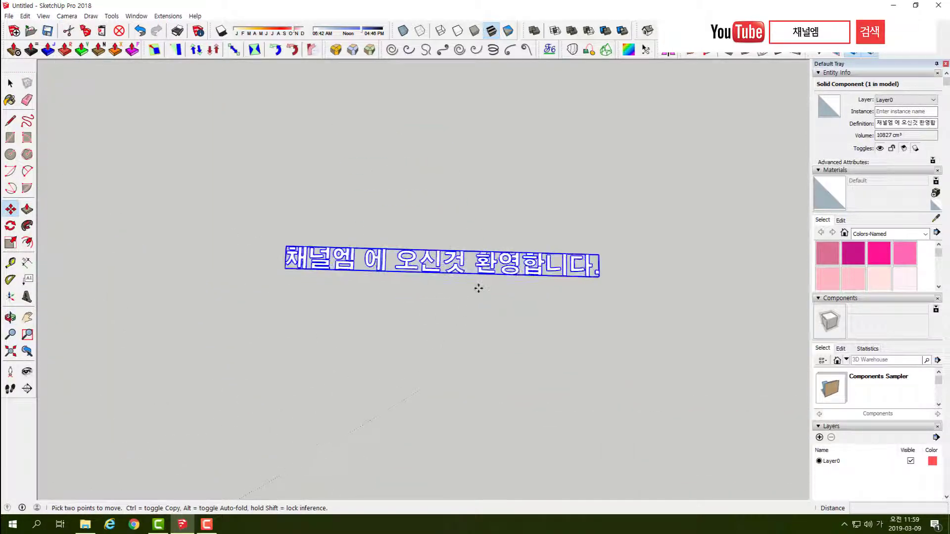
pyautogui.moveTo(515, 277); pyautogui.dragTo(355, 325, button='middle')
pyautogui.press('m')
pyautogui.scroll(-4, 220, 276)
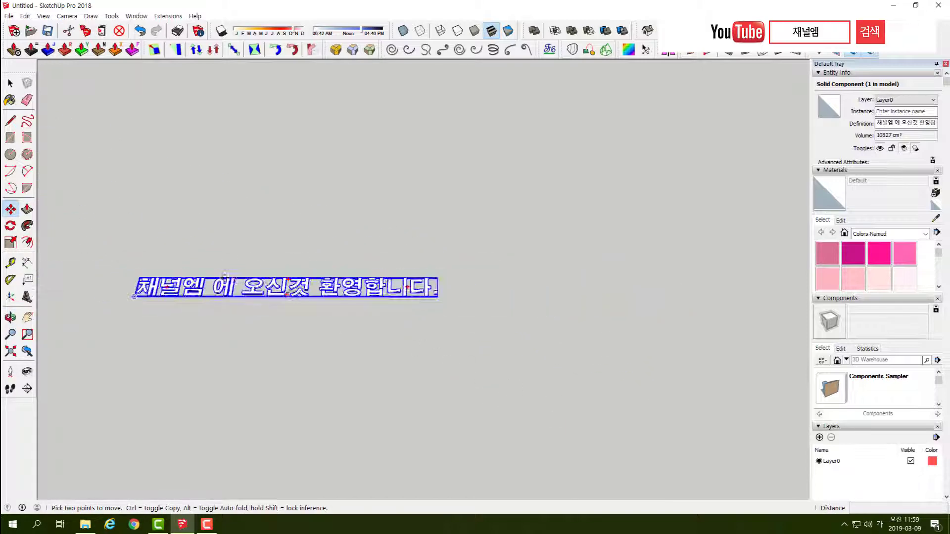
pyautogui.moveTo(219, 276); pyautogui.dragTo(365, 276)
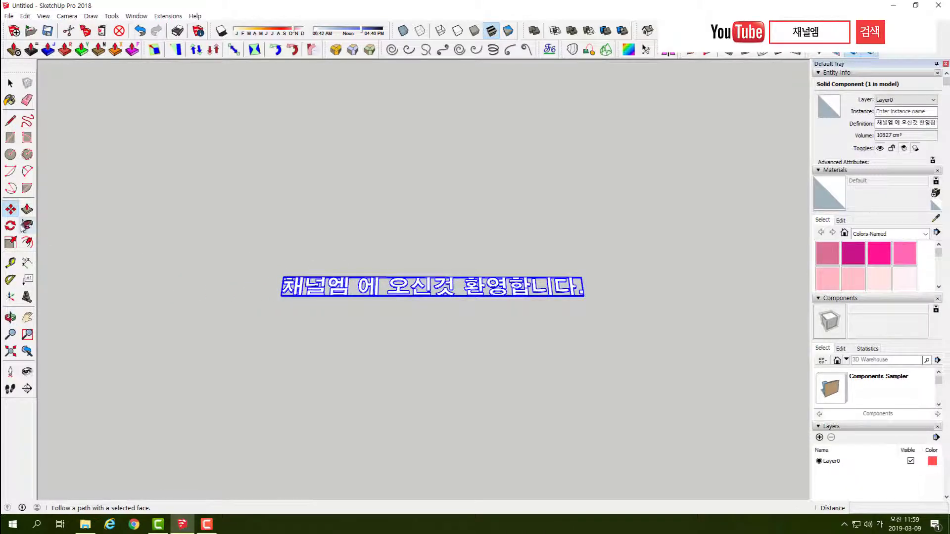
# Step: Scale the 3D text up slightly in the red and green directions from its far end corner
pyautogui.click(10, 244)
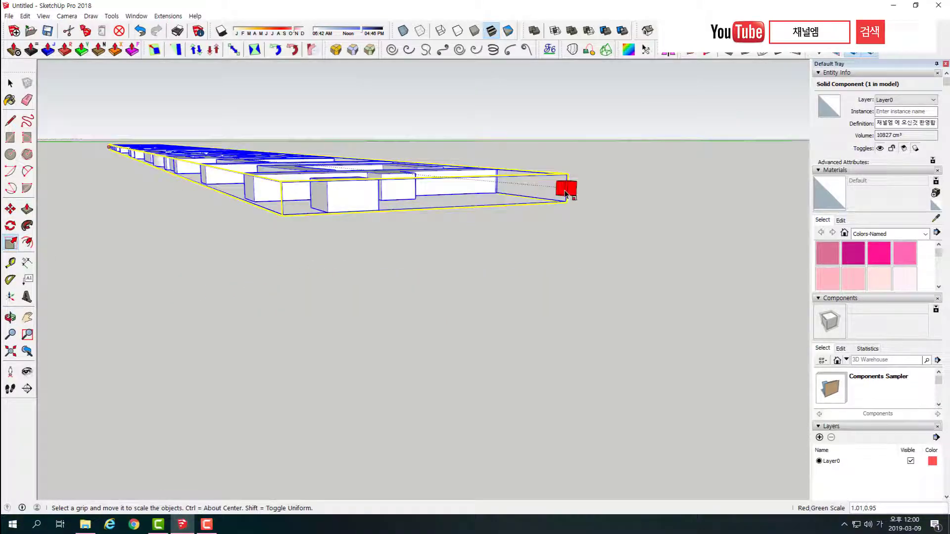
pyautogui.moveTo(562, 189); pyautogui.dragTo(513, 175)
pyautogui.moveTo(512, 176); pyautogui.dragTo(513, 333, button='middle')
pyautogui.scroll(-5, 489, 343)
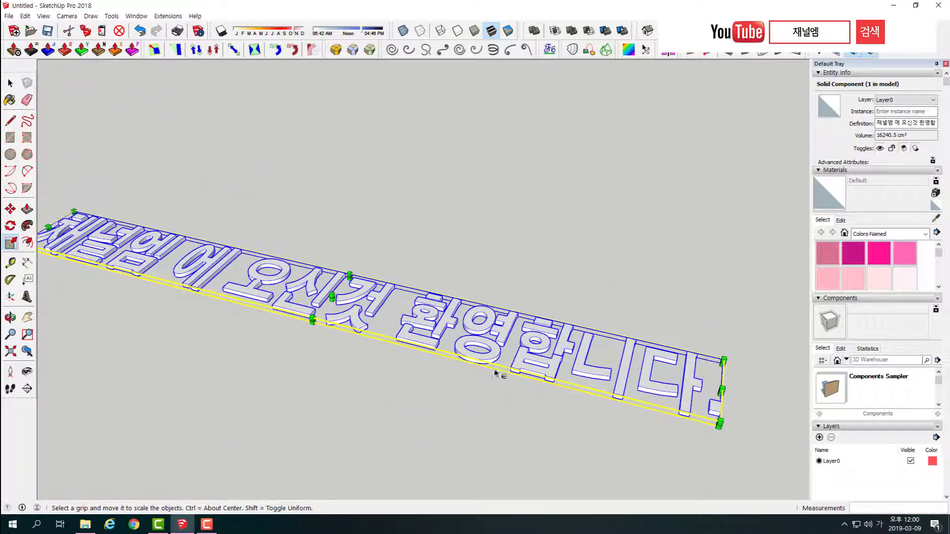
# Step: Stretch the flat 3D text upward into thick block letters and scale its width by about 0.73 along the green axis
pyautogui.moveTo(473, 356); pyautogui.dragTo(429, 348, button='middle')
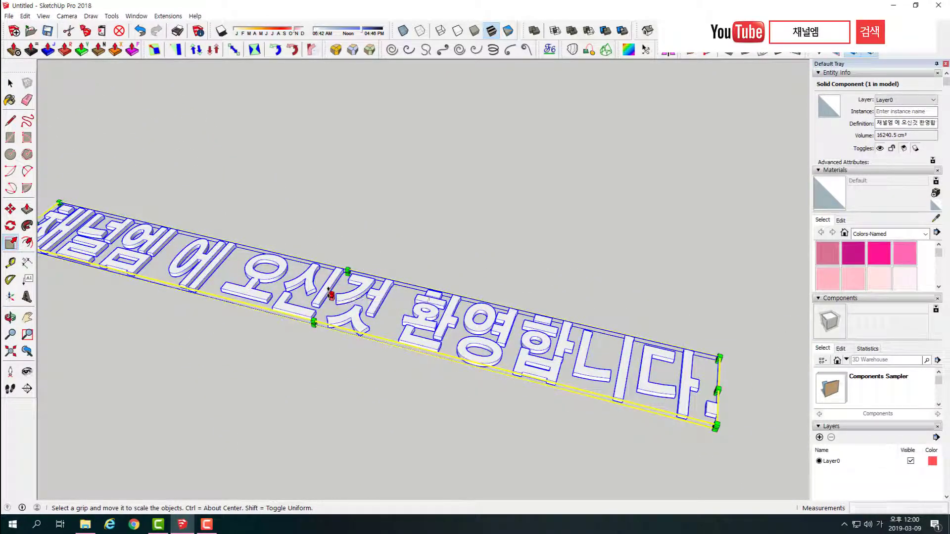
pyautogui.moveTo(327, 291); pyautogui.dragTo(324, 392)
pyautogui.scroll(-3, 348, 290)
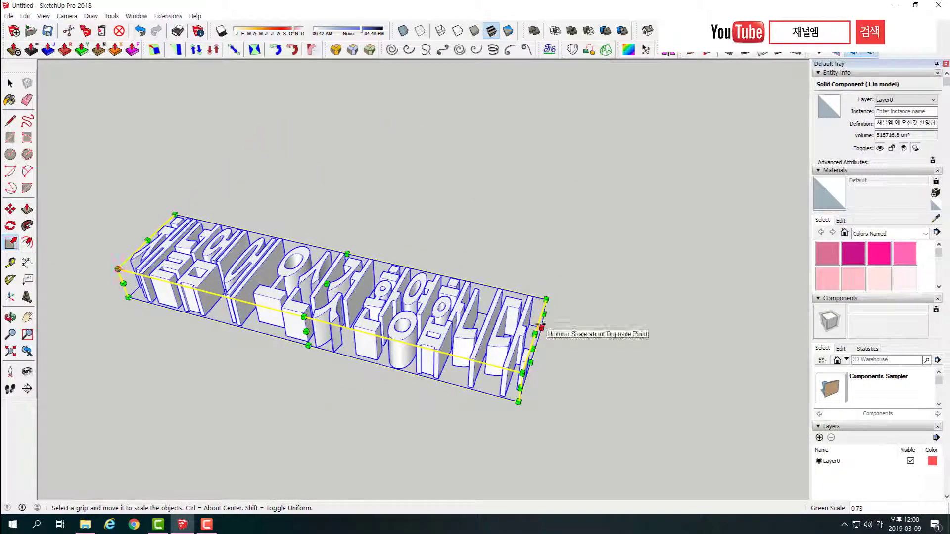
pyautogui.moveTo(542, 323); pyautogui.dragTo(237, 191, button='middle')
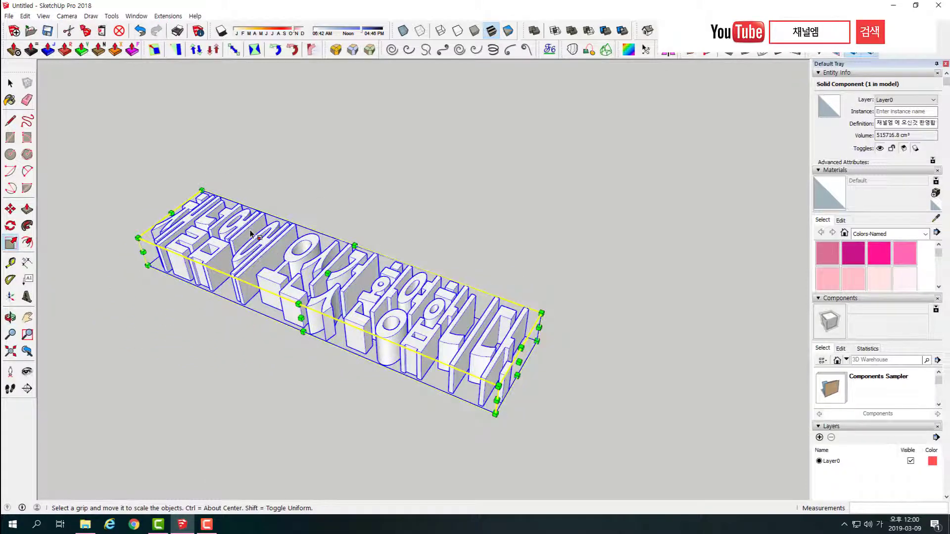
pyautogui.press('space')
pyautogui.scroll(-3, 242, 289)
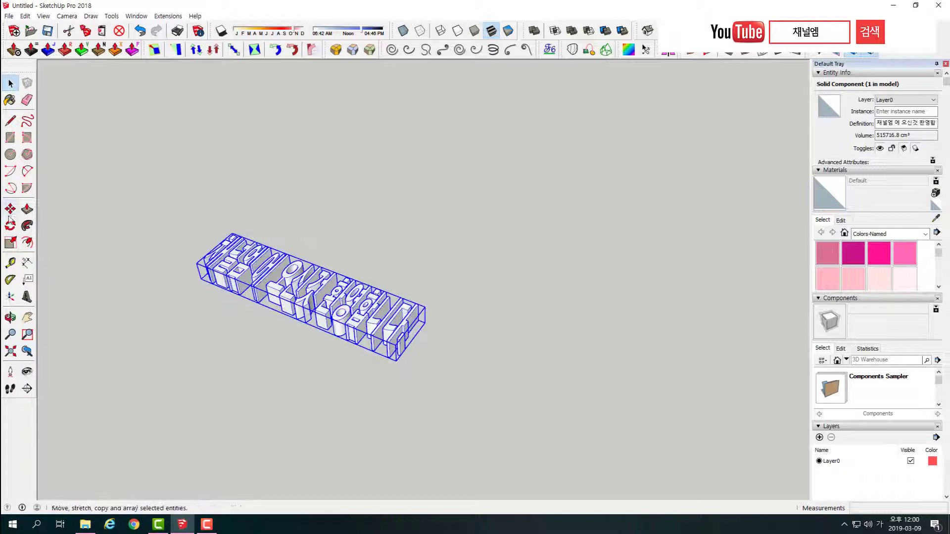
# Step: Rotate the block text 90 degrees about the red axis from its end-face midpoint so the letters stand upright
pyautogui.click(10, 226)
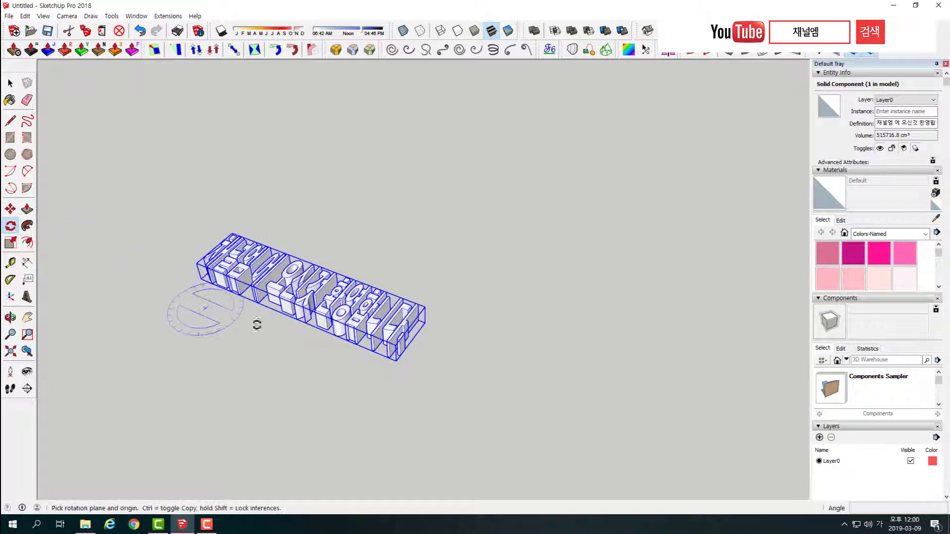
pyautogui.scroll(-2, 294, 351)
pyautogui.scroll(-4, 297, 351)
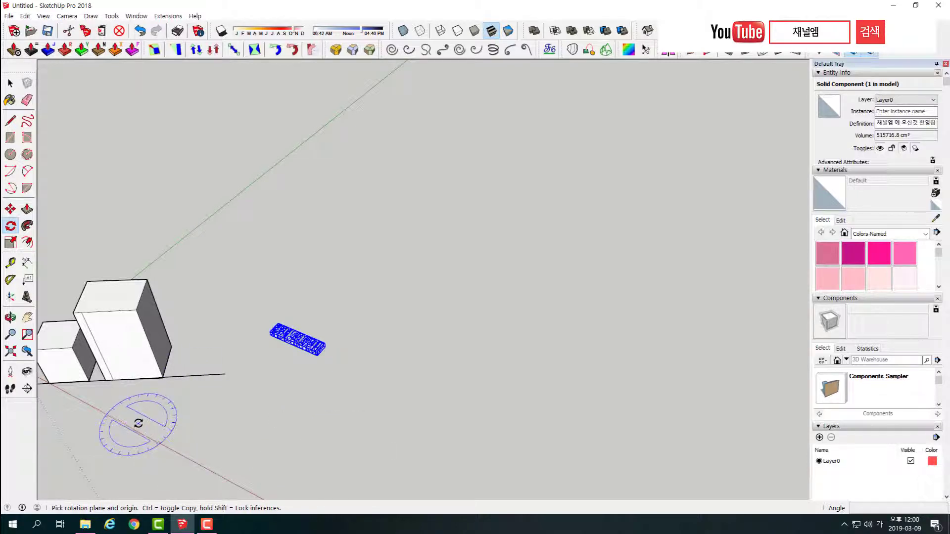
pyautogui.scroll(5, 316, 362)
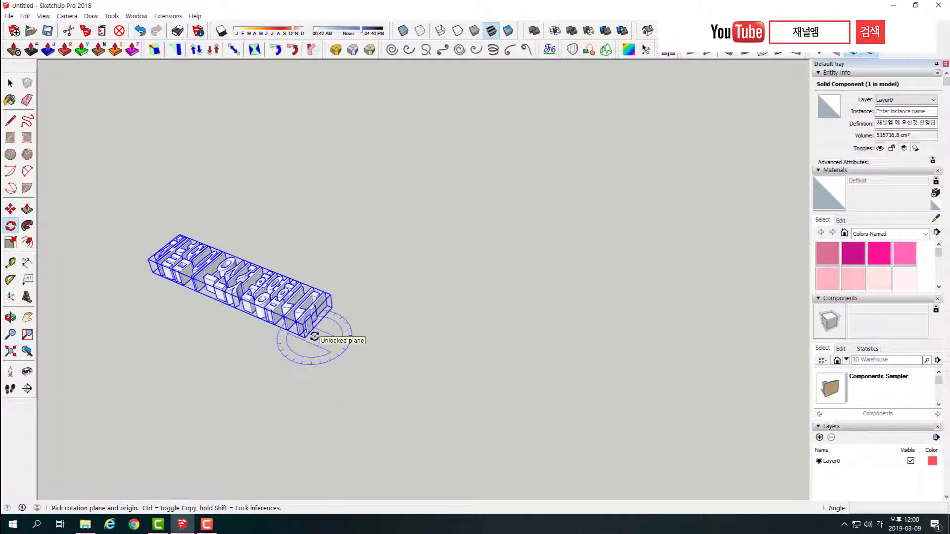
pyautogui.scroll(2, 302, 346)
pyautogui.scroll(2, 301, 346)
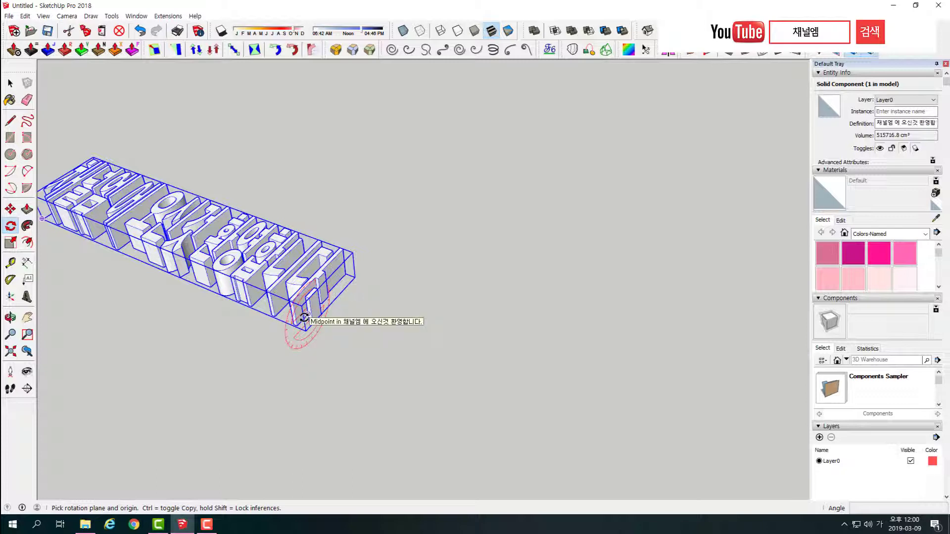
pyautogui.click(304, 316)
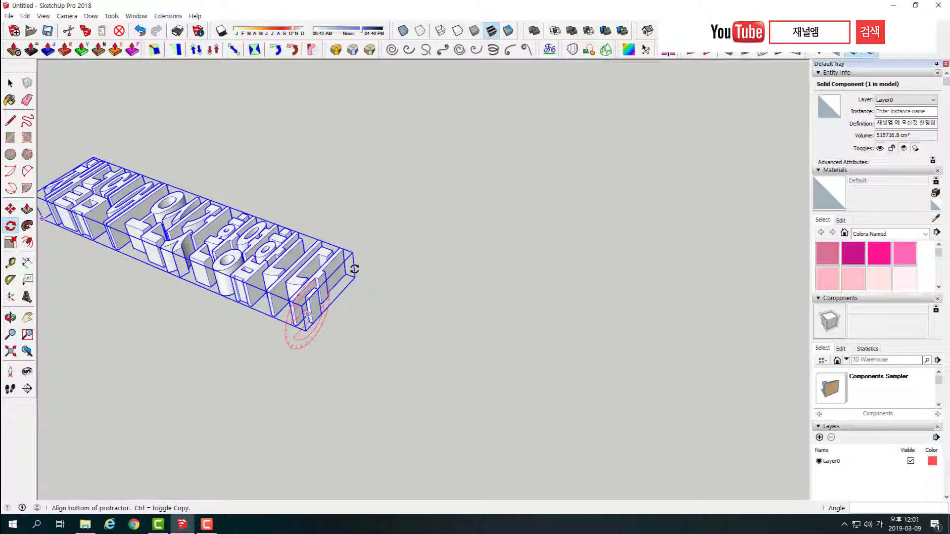
pyautogui.click(354, 269)
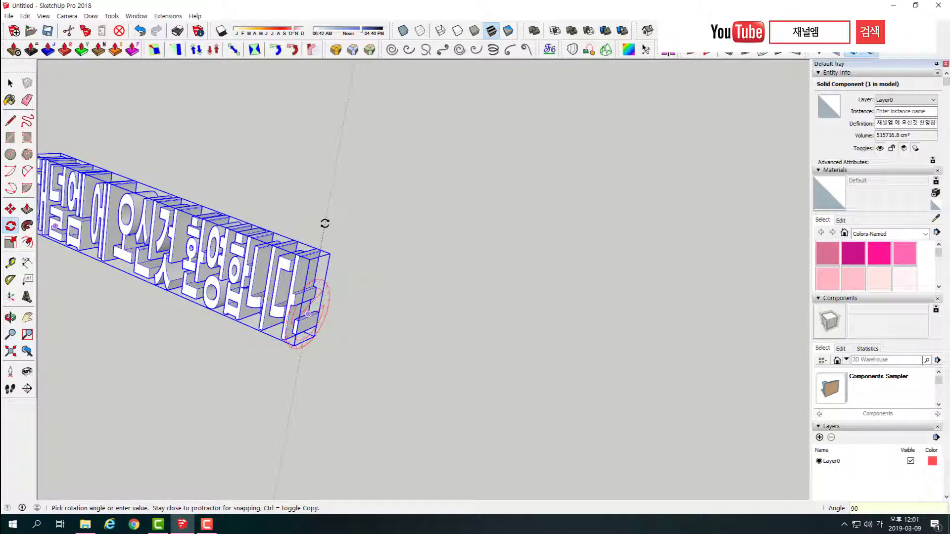
pyautogui.press('Return')
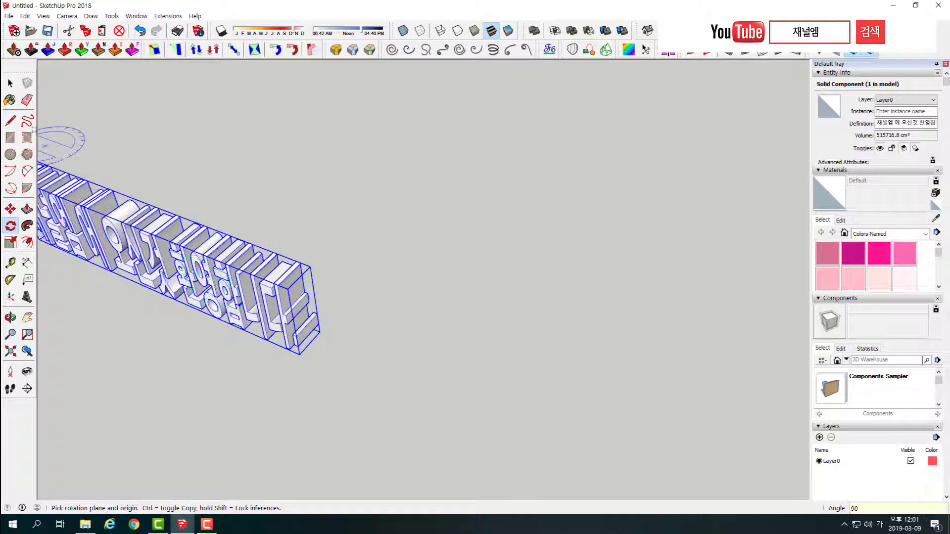
pyautogui.click(11, 84)
# Step: Paint the whole standing 3D text with the 0003_DeepPink material
pyautogui.scroll(-5, 158, 295)
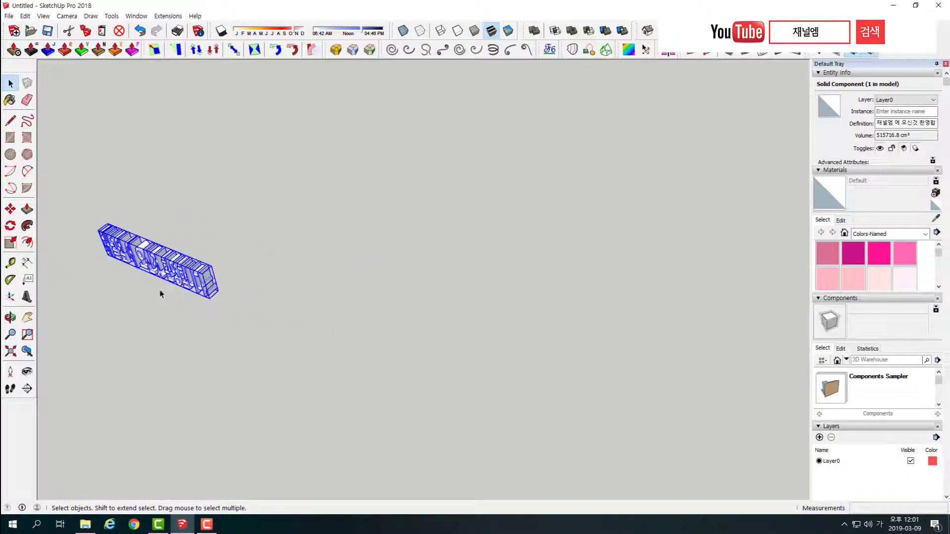
pyautogui.moveTo(157, 296); pyautogui.dragTo(216, 278, button='middle')
pyautogui.keyDown('shift'); pyautogui.moveTo(154, 311); pyautogui.dragTo(328, 267, button='middle'); pyautogui.keyUp('shift')
pyautogui.scroll(5, 329, 267)
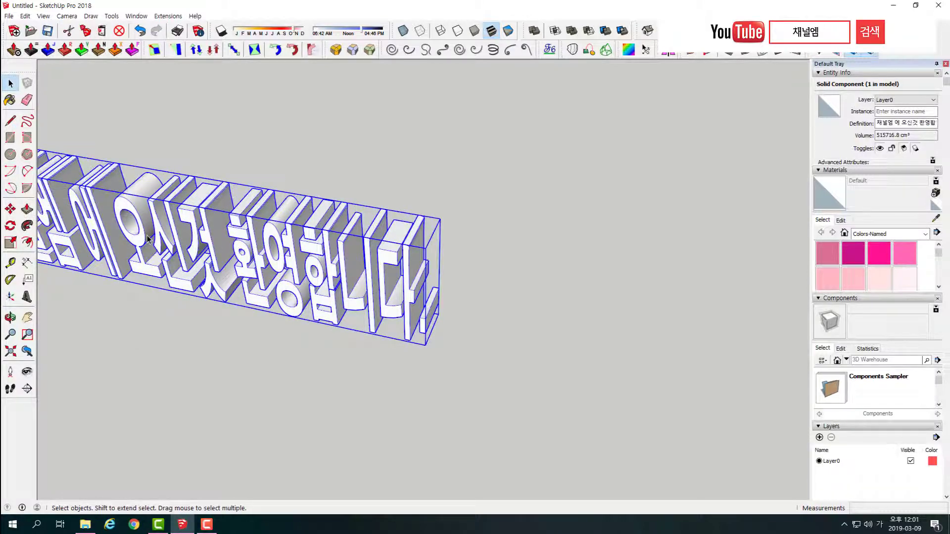
pyautogui.press('b')
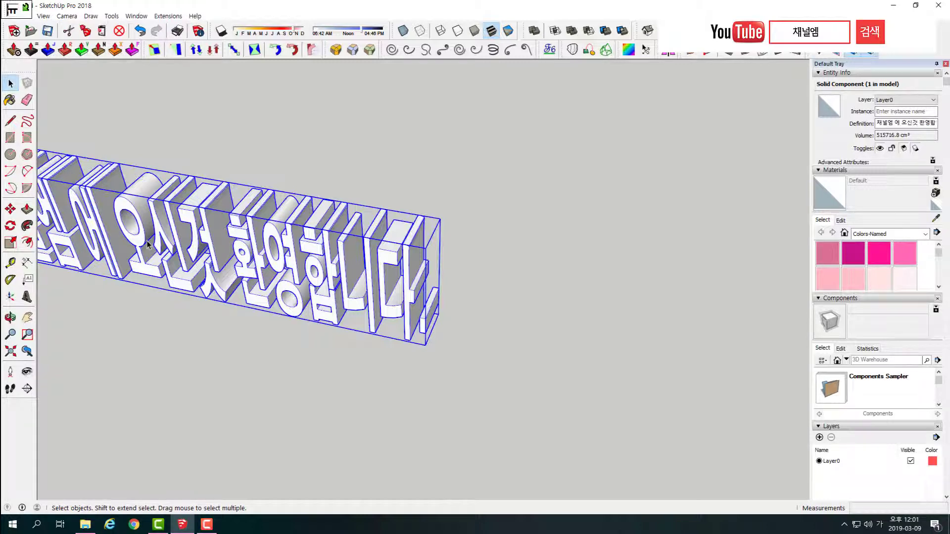
pyautogui.press('Hangul')
pyautogui.press('b')
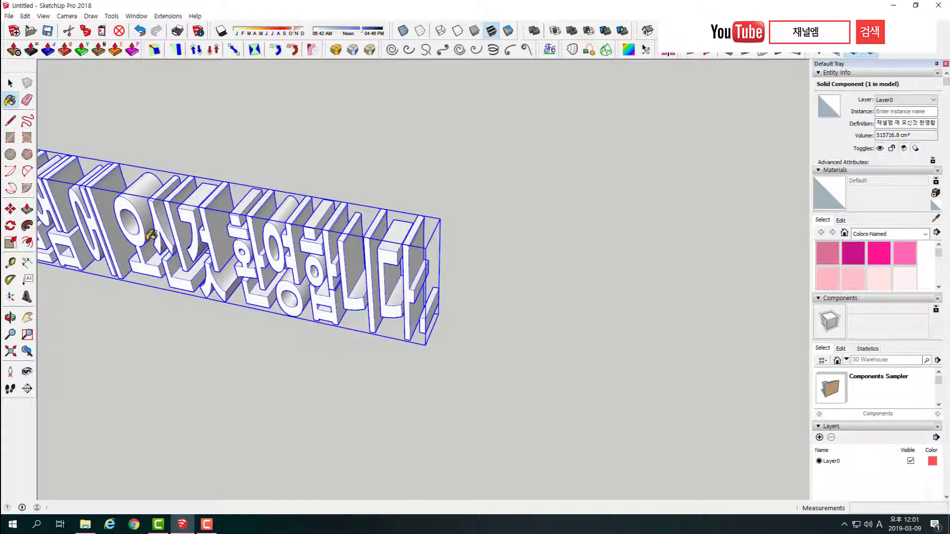
pyautogui.click(879, 253)
pyautogui.click(396, 249)
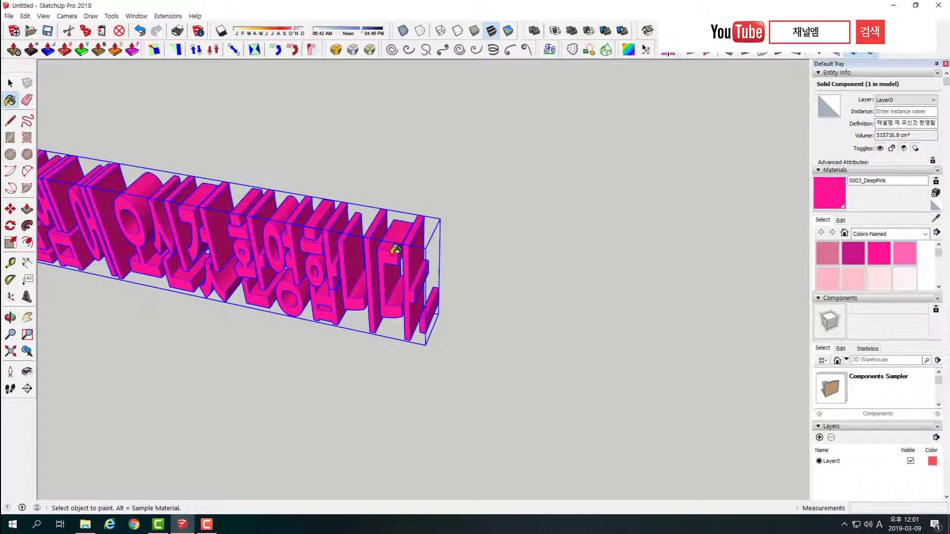
pyautogui.scroll(-3, 198, 265)
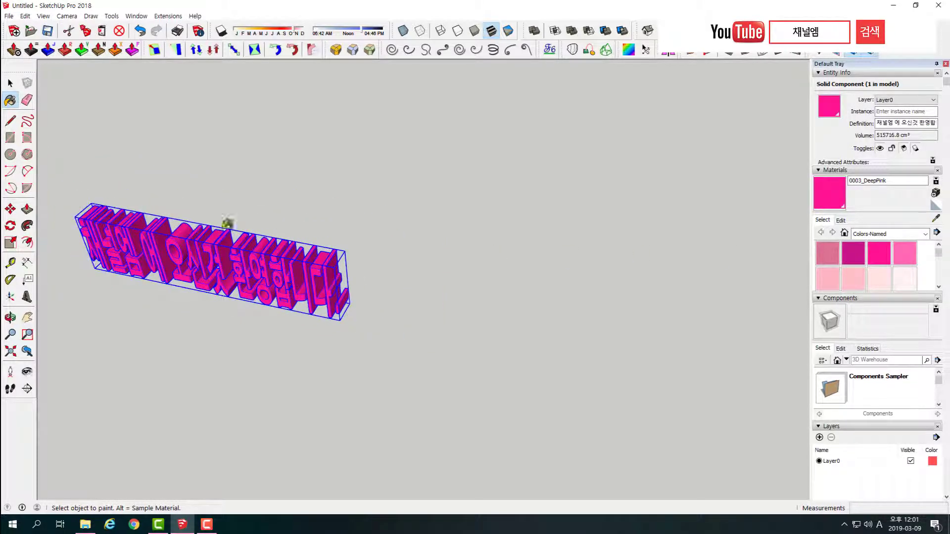
# Step: Enlarge the pink 3D text's face by 2.15 and 2.21 in its red and green directions
pyautogui.press('s')
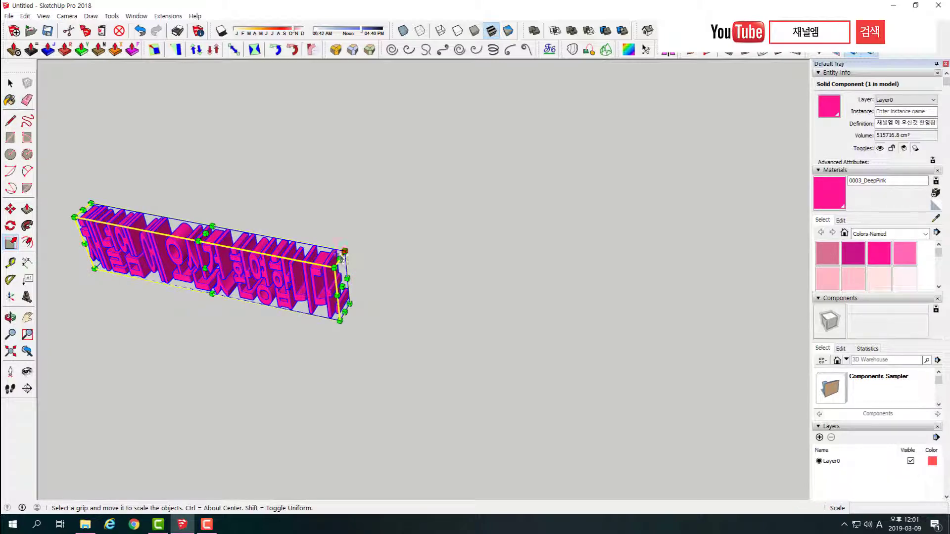
pyautogui.moveTo(341, 262); pyautogui.dragTo(731, 254)
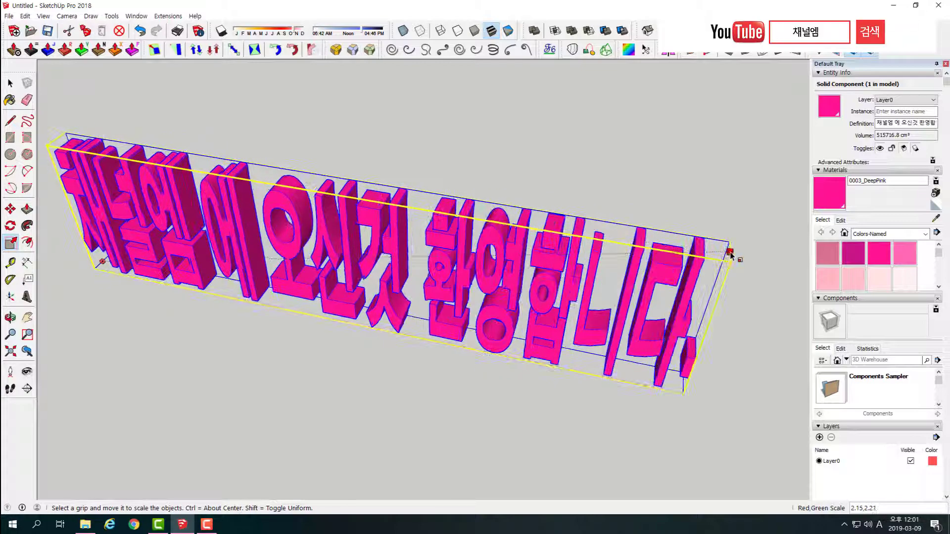
pyautogui.scroll(-2, 375, 335)
pyautogui.scroll(-6, 375, 334)
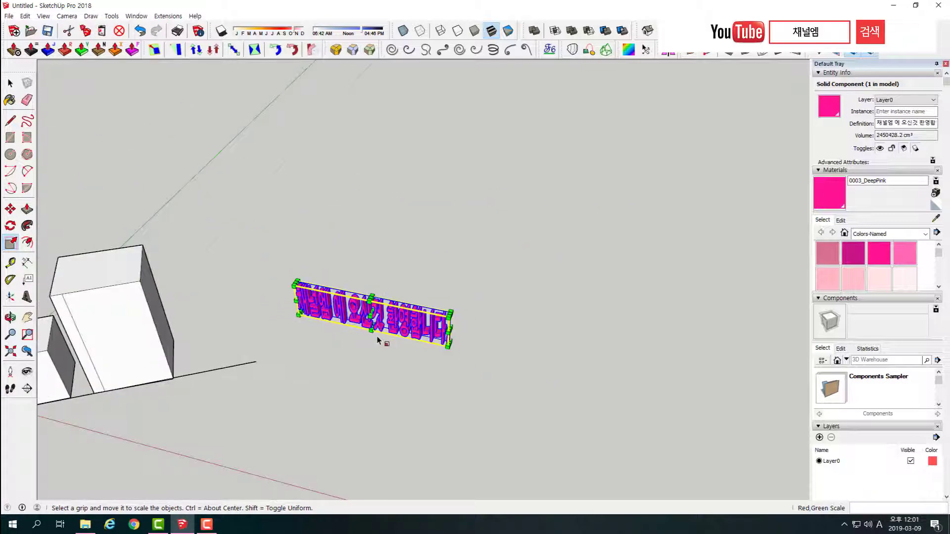
pyautogui.moveTo(341, 338); pyautogui.dragTo(347, 264, button='middle')
pyautogui.scroll(3, 338, 343)
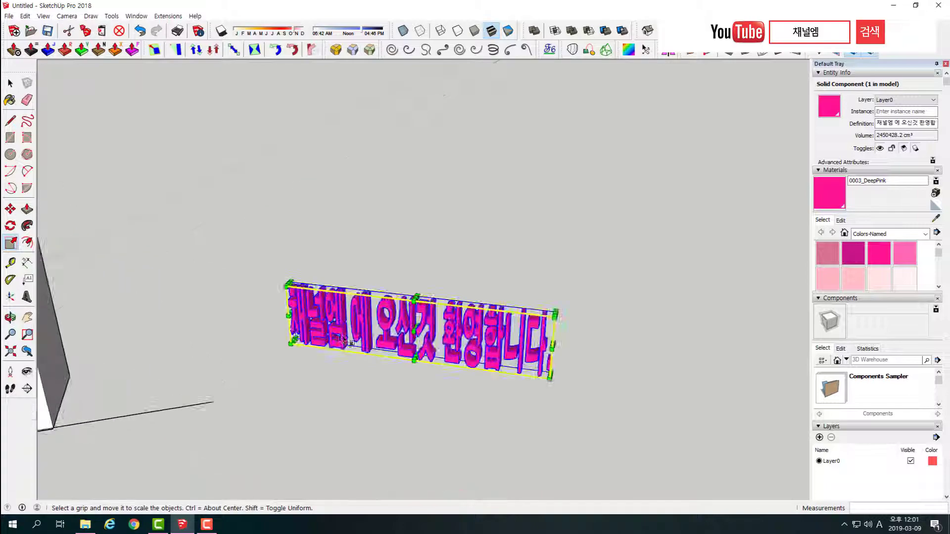
pyautogui.moveTo(473, 344); pyautogui.dragTo(247, 299, button='middle')
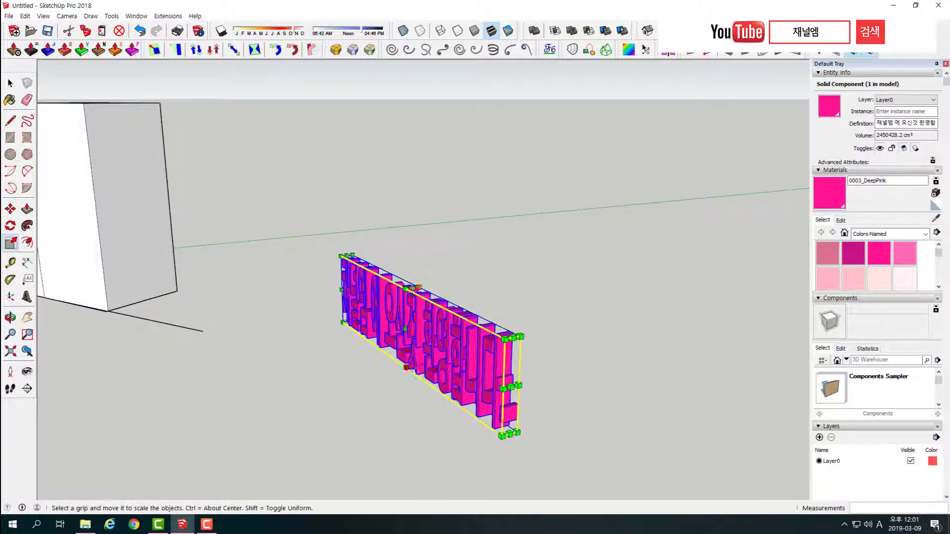
pyautogui.scroll(3, 451, 354)
pyautogui.scroll(2, 481, 356)
pyautogui.moveTo(481, 356); pyautogui.dragTo(493, 337, button='middle')
pyautogui.press('space')
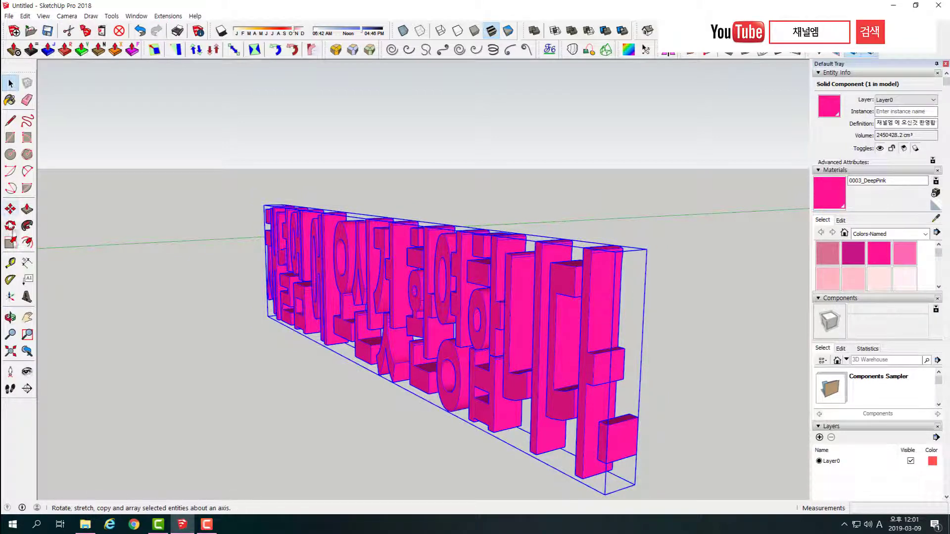
# Step: Measure with the Tape Measure from the midpoint of a lower letter edge towards the upper part of the pink text
pyautogui.press('t')
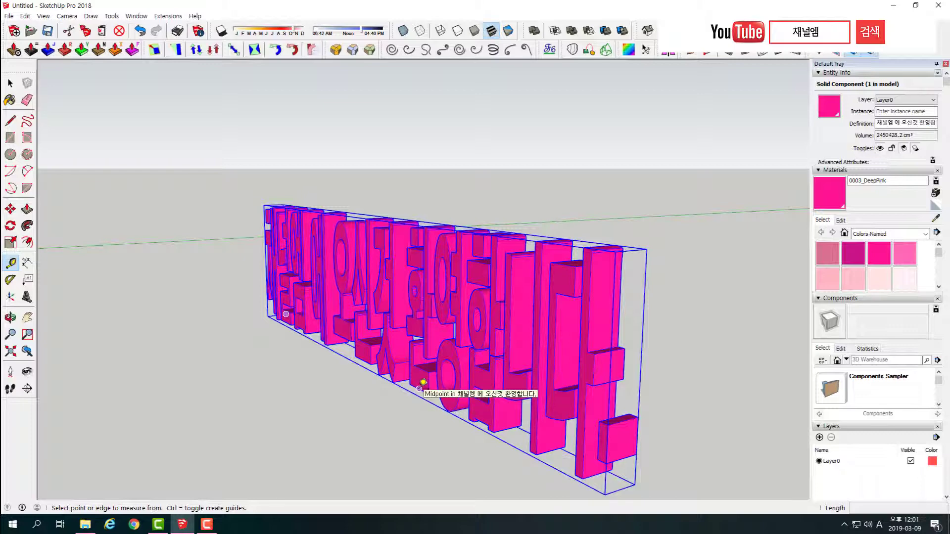
pyautogui.click(419, 389)
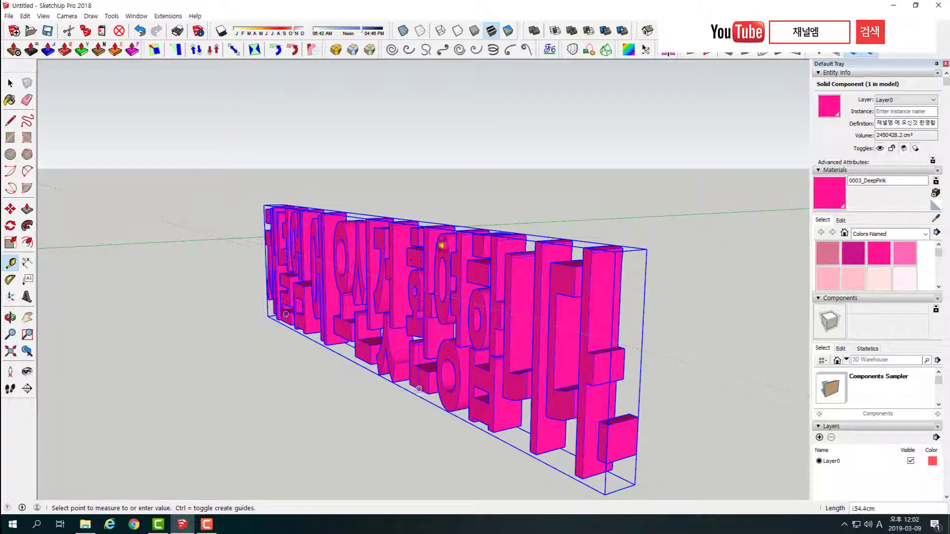
pyautogui.press('space')
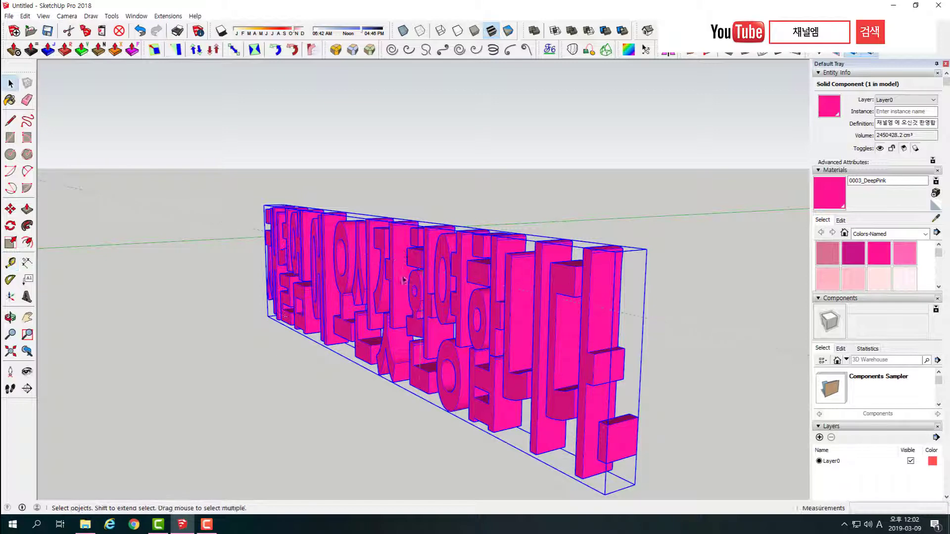
pyautogui.scroll(-5, 289, 277)
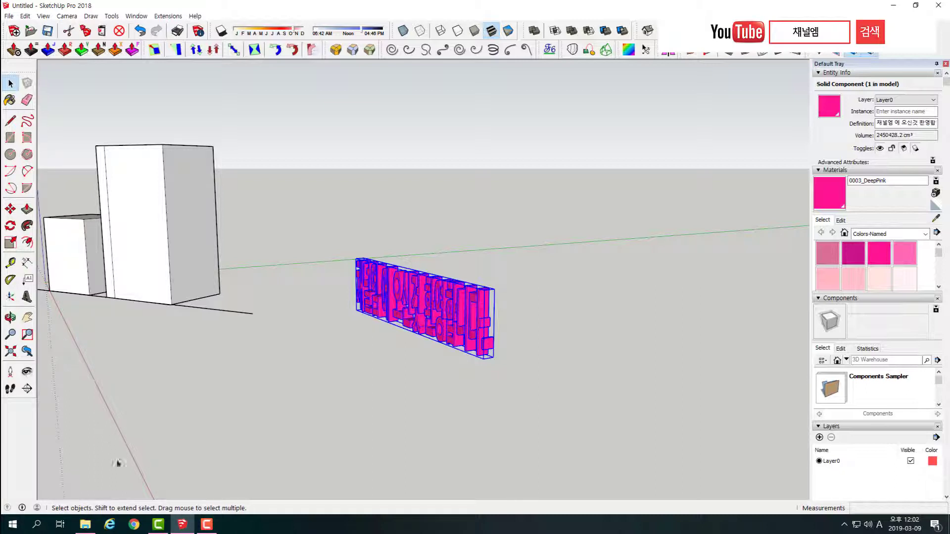
pyautogui.click(206, 524)
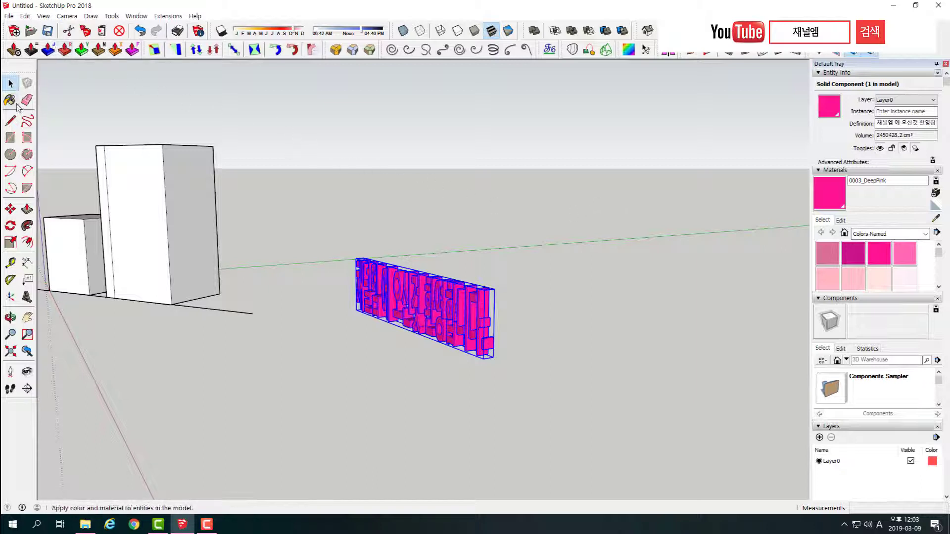
pyautogui.click(11, 84)
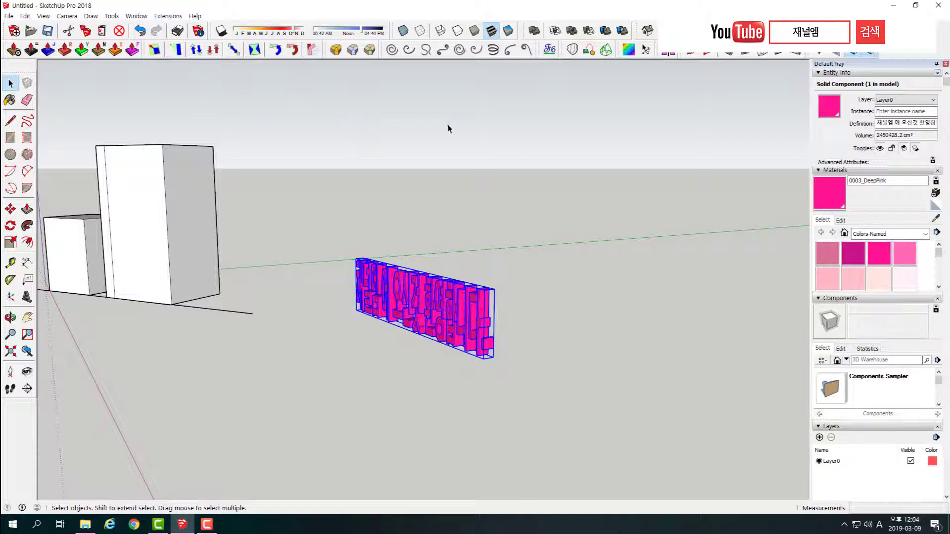
pyautogui.moveTo(430, 281); pyautogui.dragTo(611, 297, button='middle')
pyautogui.scroll(3, 611, 297)
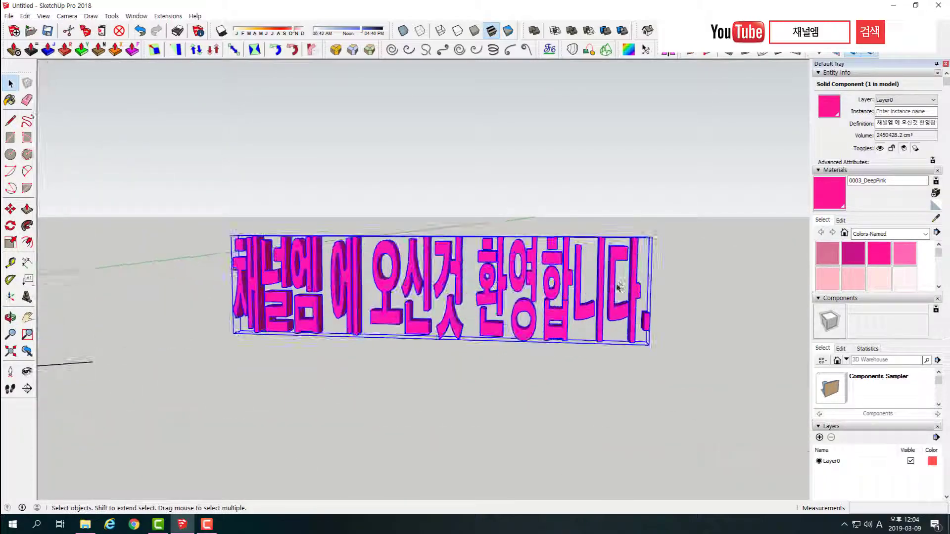